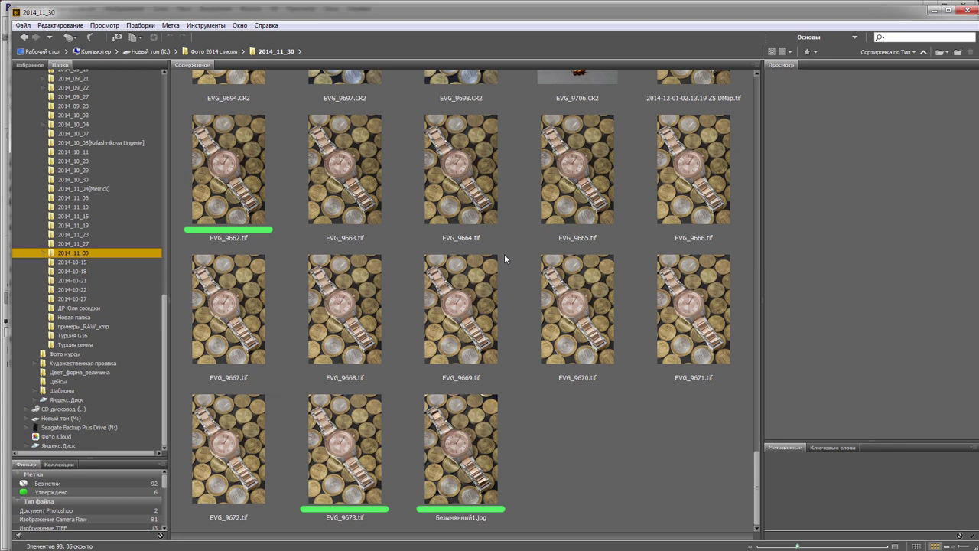
- Preview EVG_9662.tif from the 2014_11_30 folder in Bridge's Preview panel
left_click(251, 212)
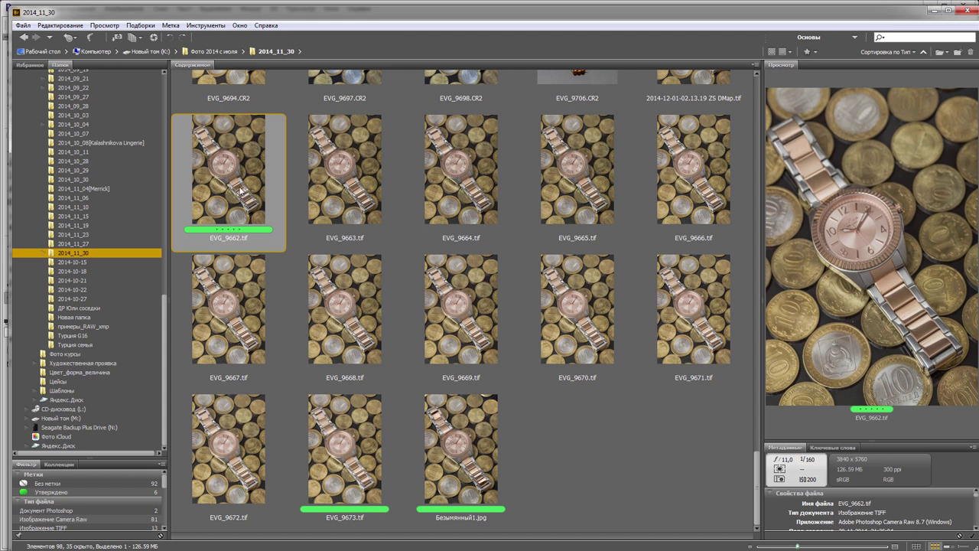
- Open EVG_9662.tif in Photoshop to inspect it, then minimize Photoshop back to Bridge
double_click(240, 191)
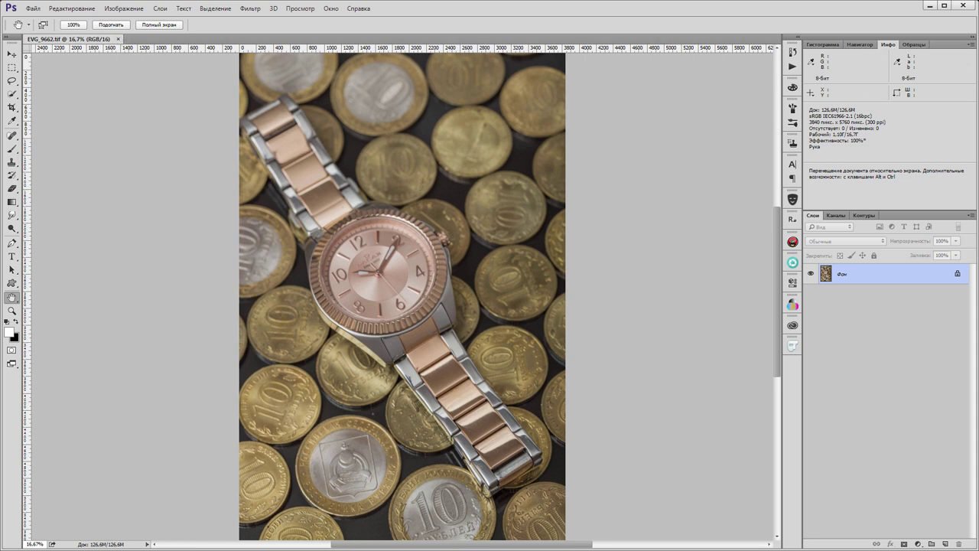
left_click(931, 5)
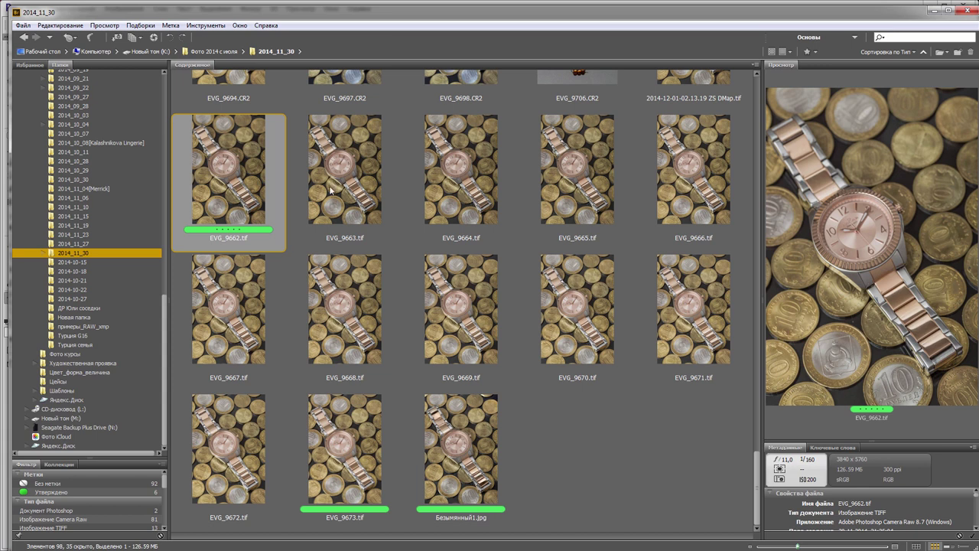
- Preview shots EVG_9663 through EVG_9671 one by one to check their focus
left_click(352, 194)
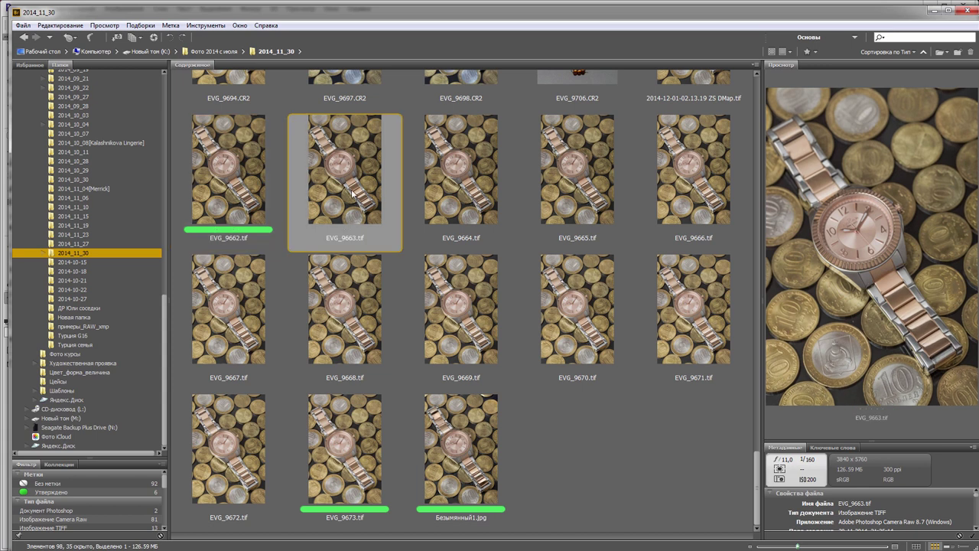
left_click(445, 196)
left_click(577, 205)
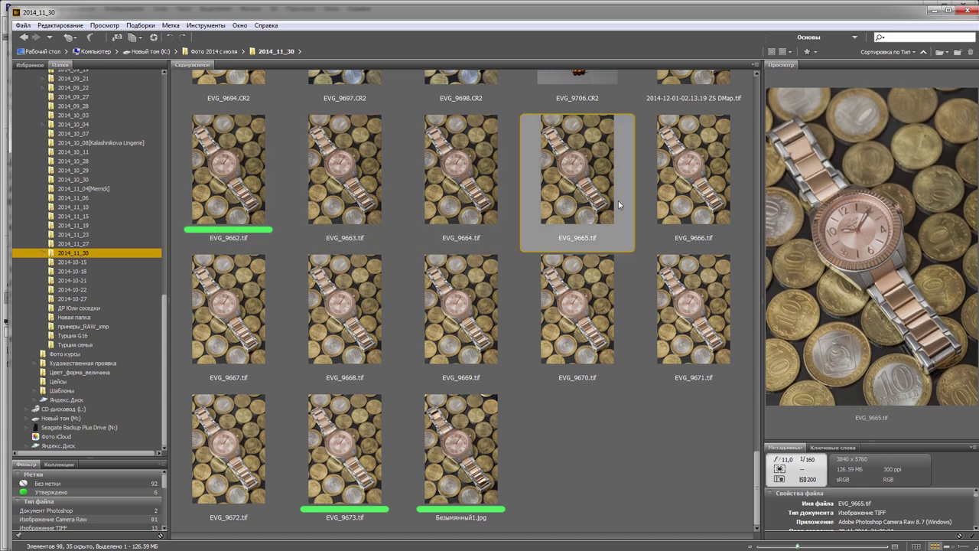
left_click(668, 202)
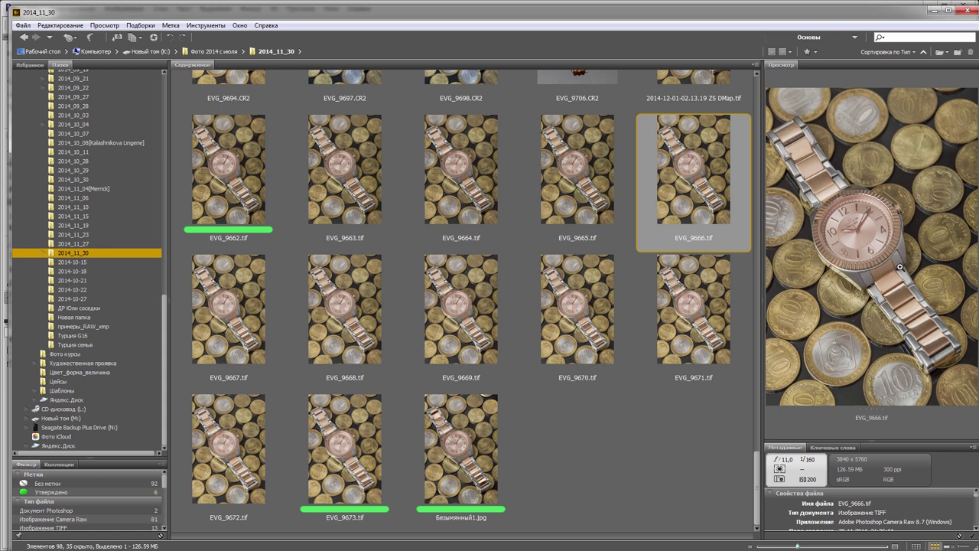
left_click(228, 314)
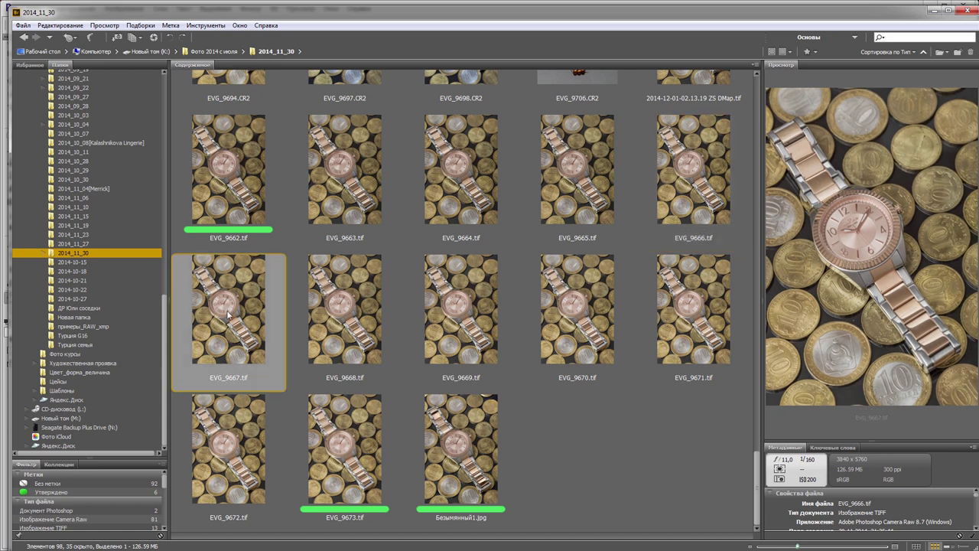
left_click(339, 318)
left_click(469, 332)
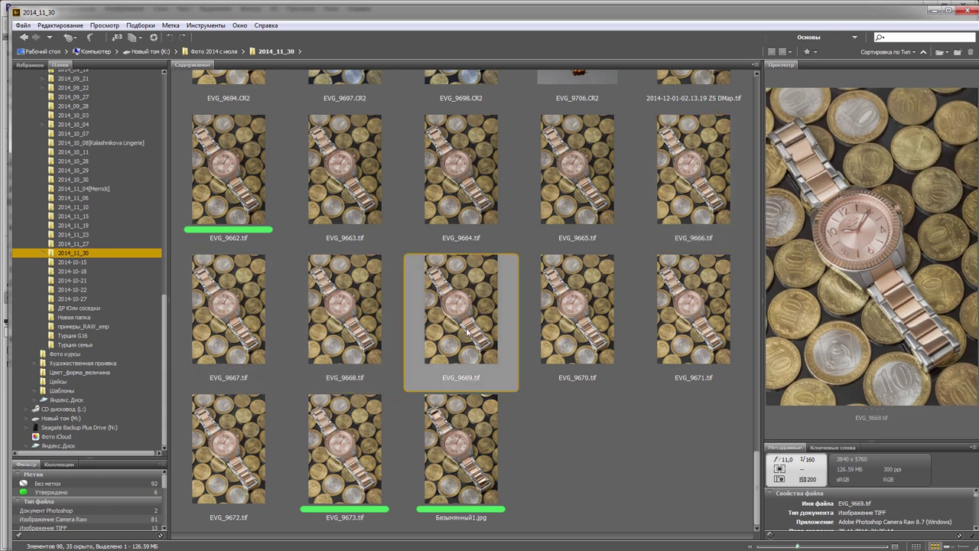
left_click(582, 334)
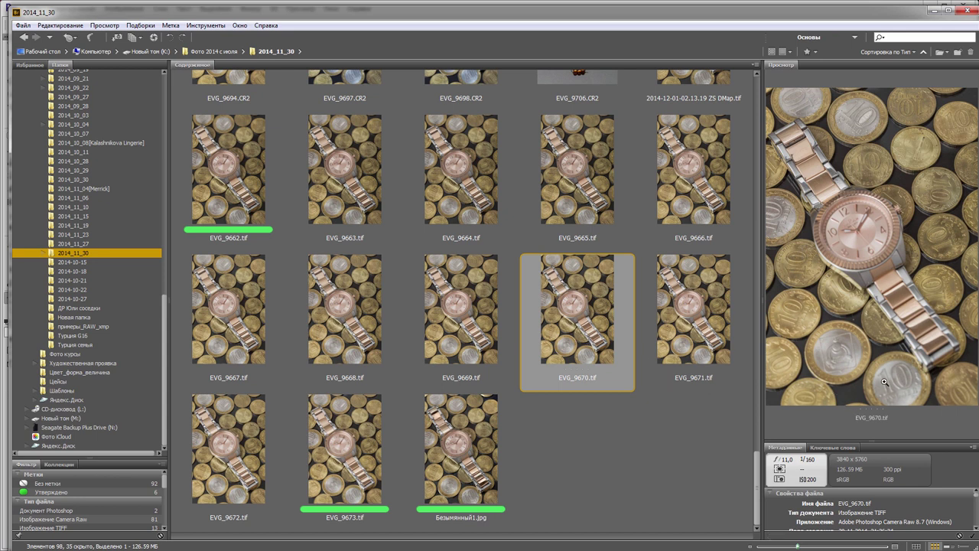
left_click(689, 334)
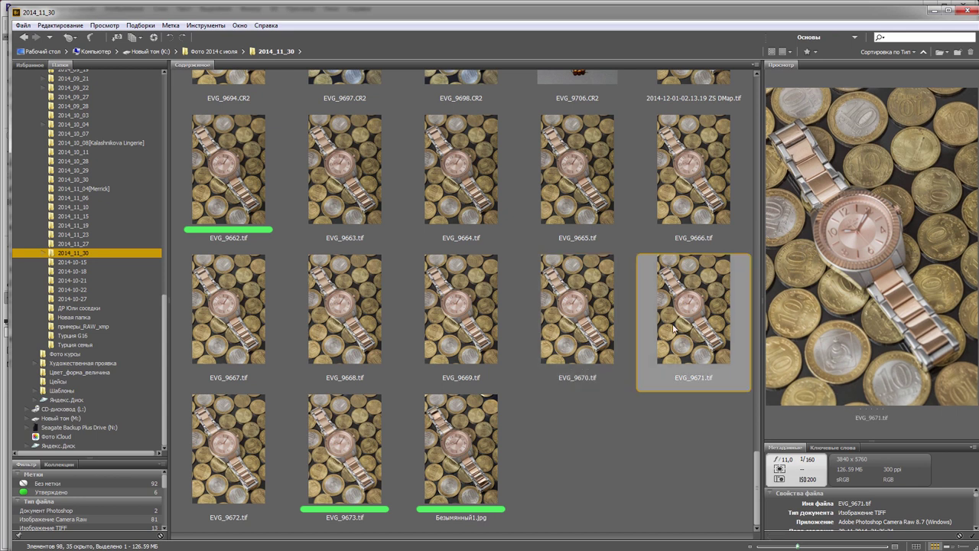
- Inspect coin detail in EVG_9662.tif with the preview loupe at 200%
left_click(224, 174)
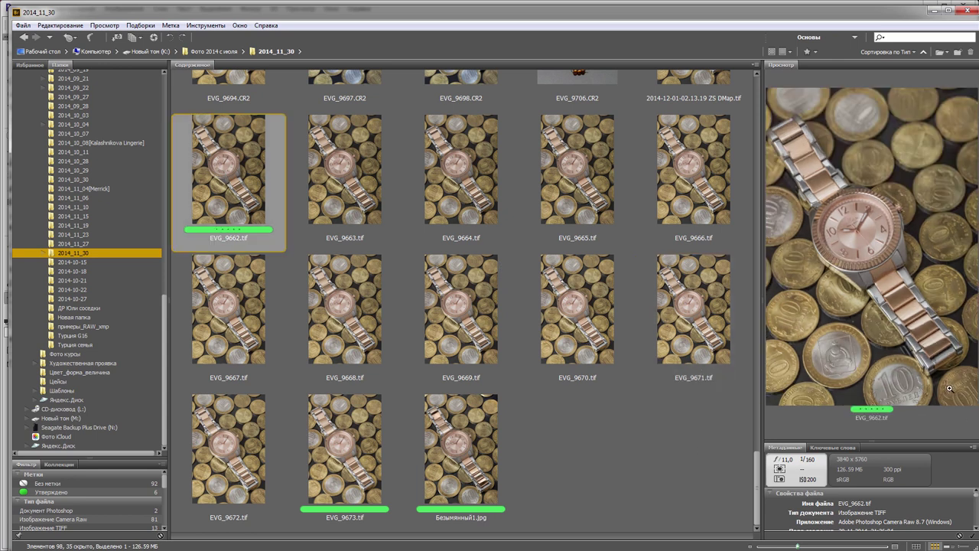
left_click(901, 391)
left_click_drag(919, 378, 903, 374)
left_click_drag(925, 338, 921, 334)
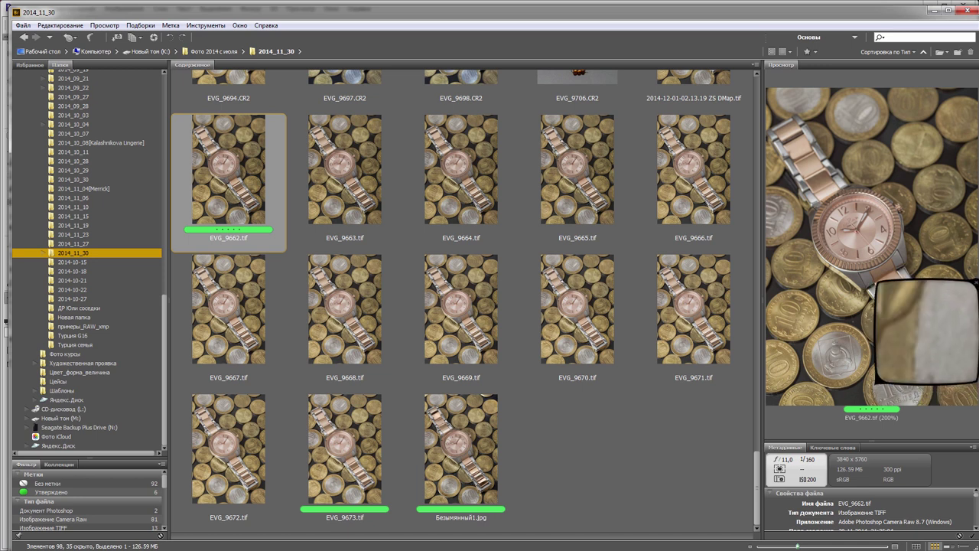
left_click(903, 382)
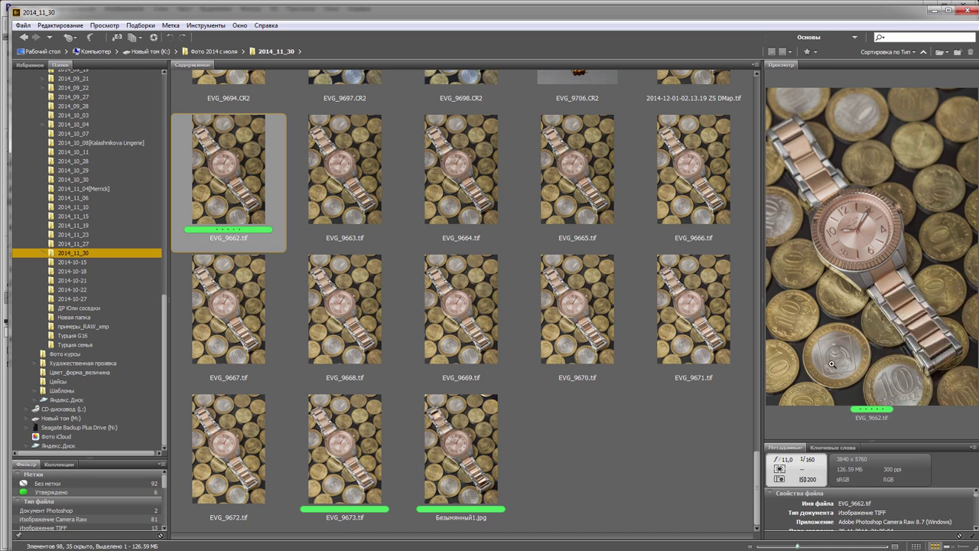
- Preview EVG_9673.tif, then select all twelve files EVG_9662 through EVG_9673
left_click(344, 450)
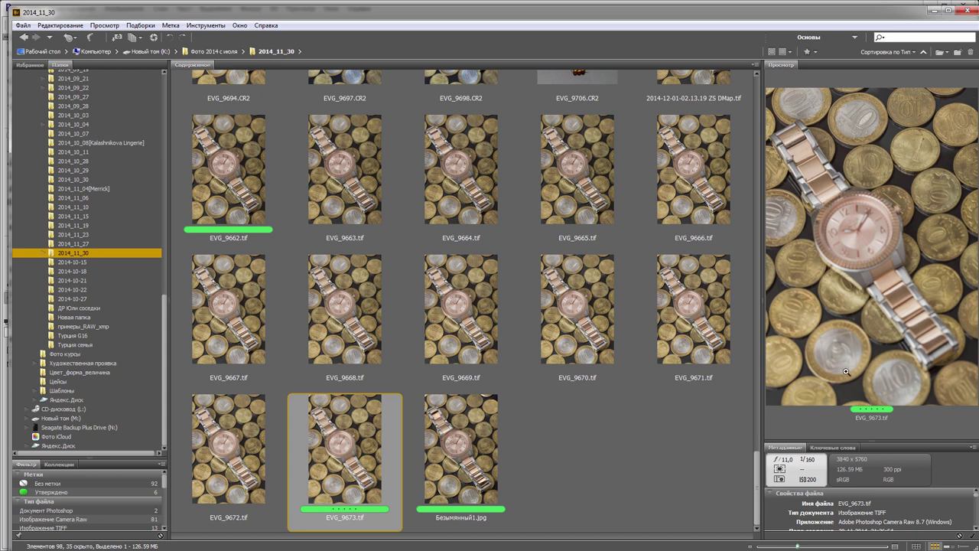
left_click(205, 203)
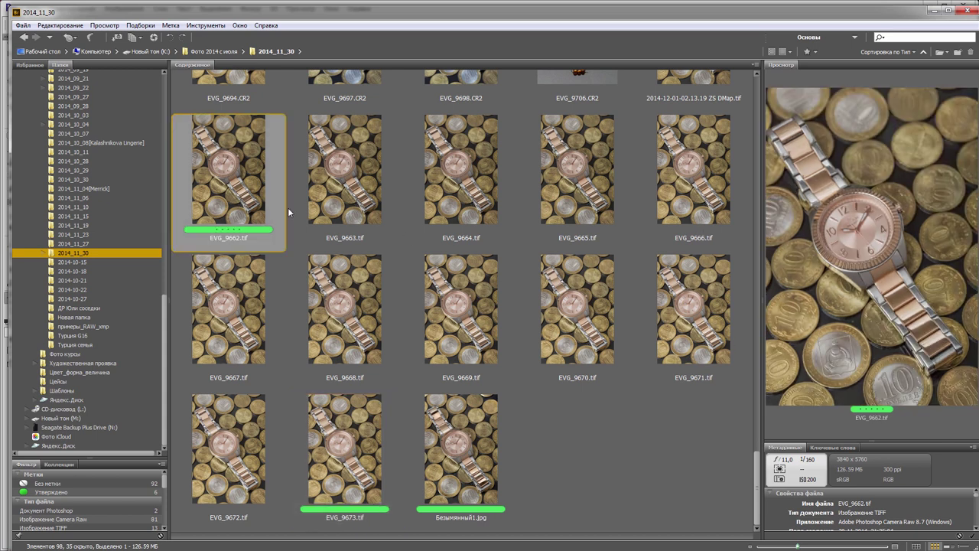
left_click(339, 458, "shift")
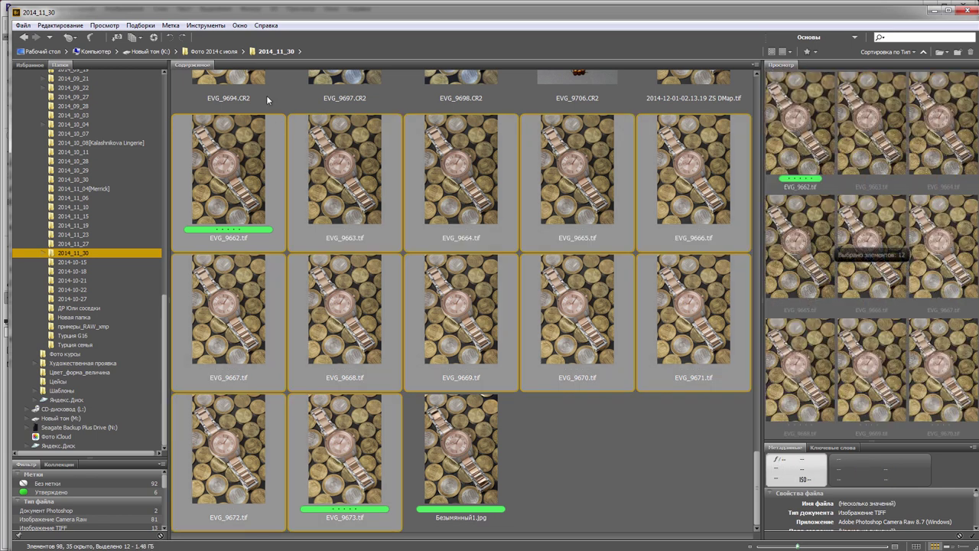
- Use Tools > Photoshop > Load Files into Photoshop Layers for the twelve TIFFs
left_click(208, 28)
mouse_move(216, 143)
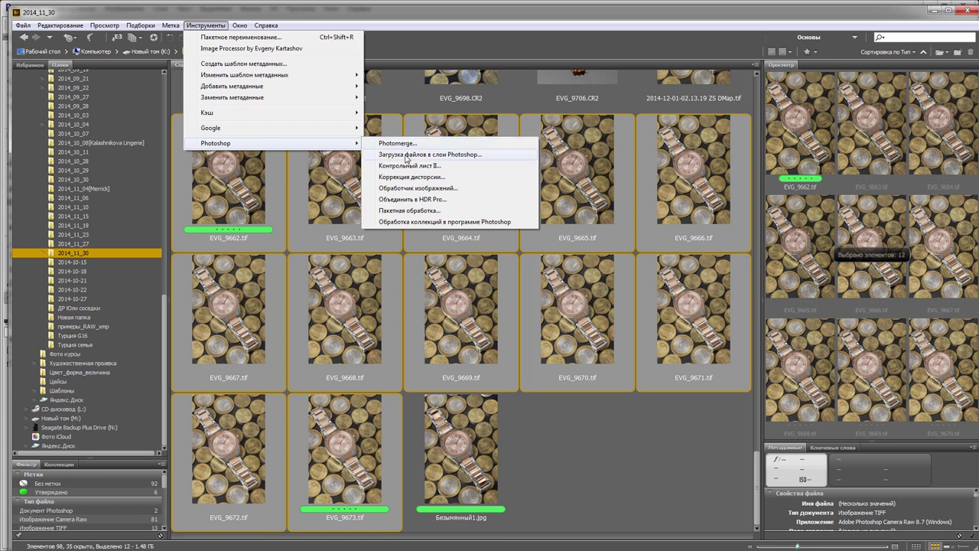
left_click(406, 156)
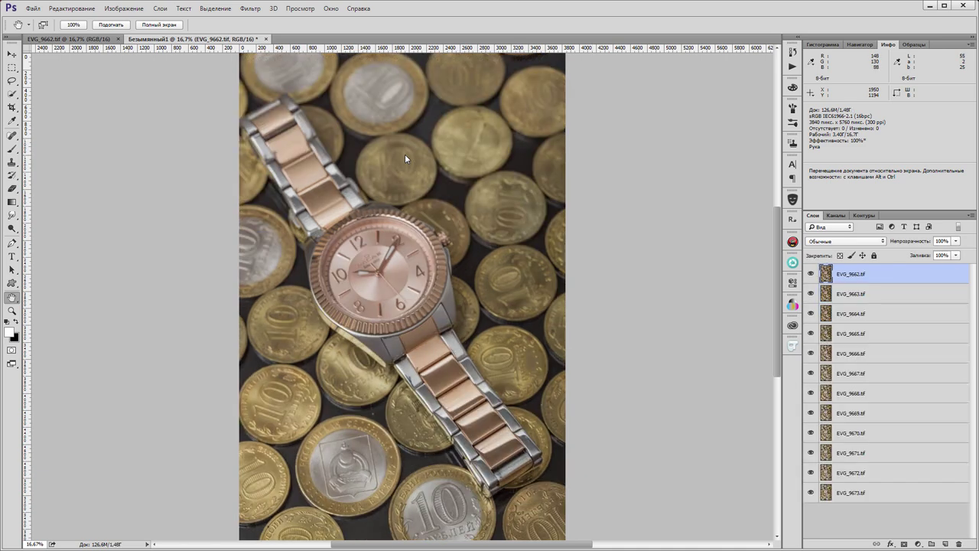
- Close the single EVG_9662.tif image and select layers EVG_9662 through EVG_9673
left_click(100, 40)
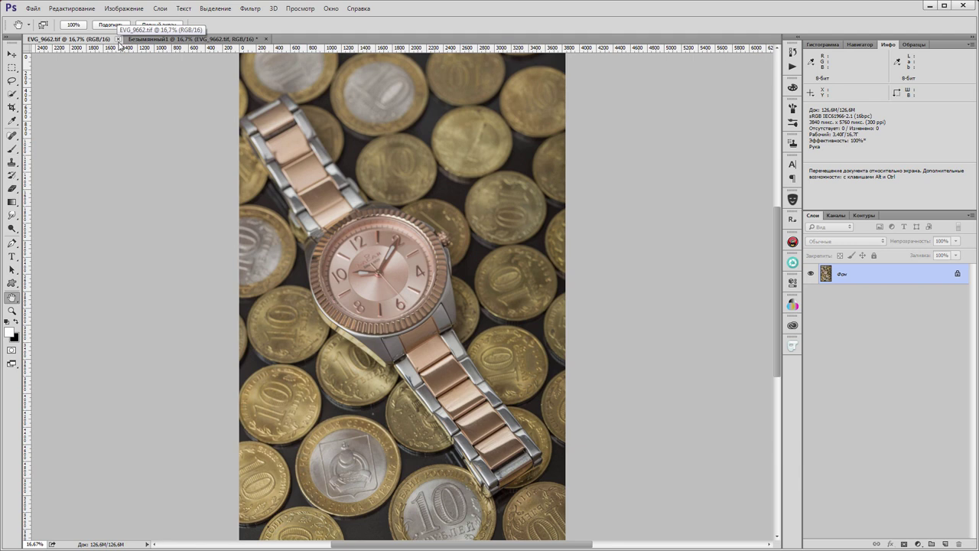
left_click(119, 39)
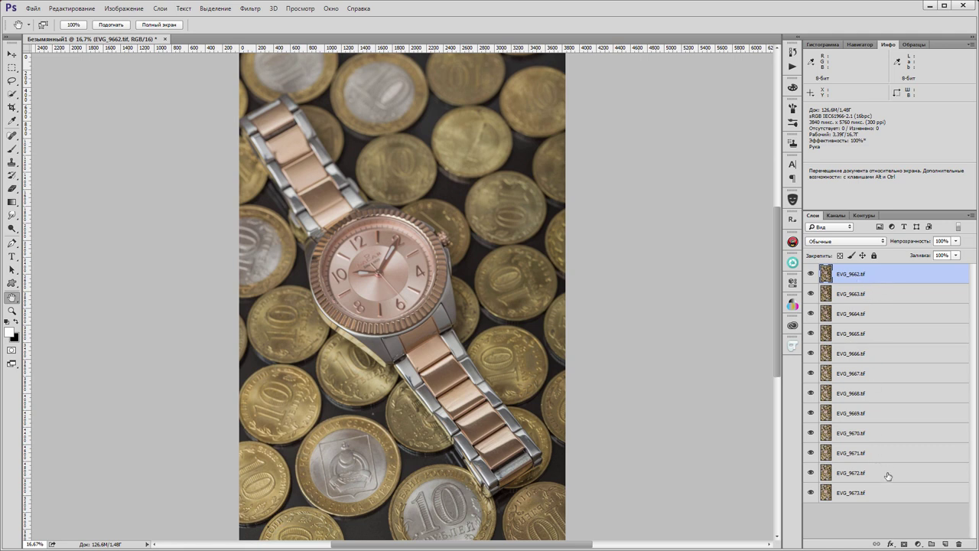
left_click(894, 497, "shift")
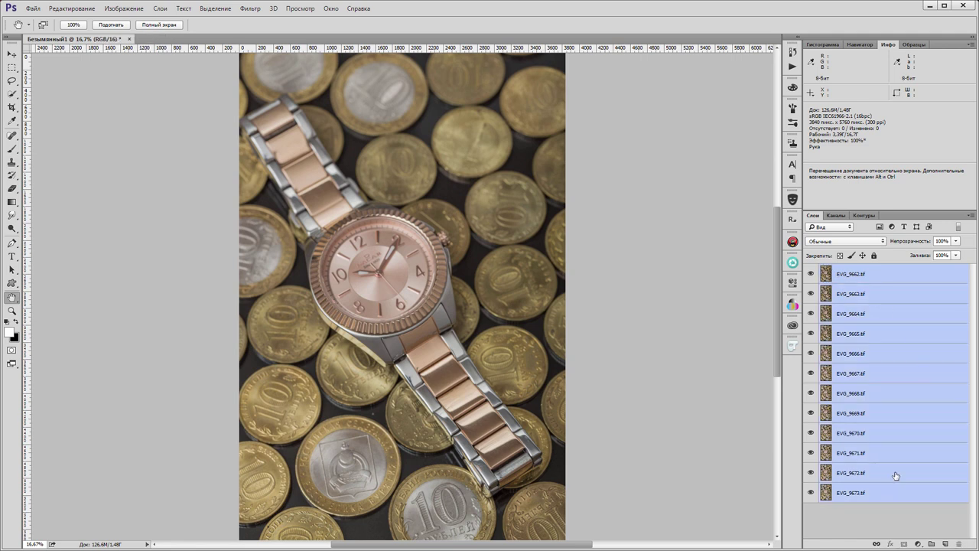
- Run Edit > Auto-Blend Layers with Stack Images and Seamless Tones and Colors
left_click(88, 12)
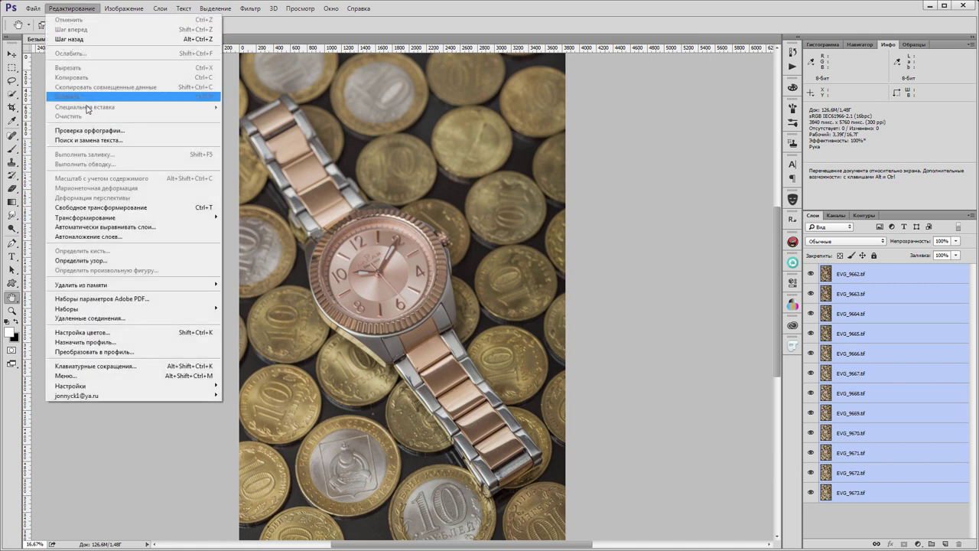
left_click(89, 240)
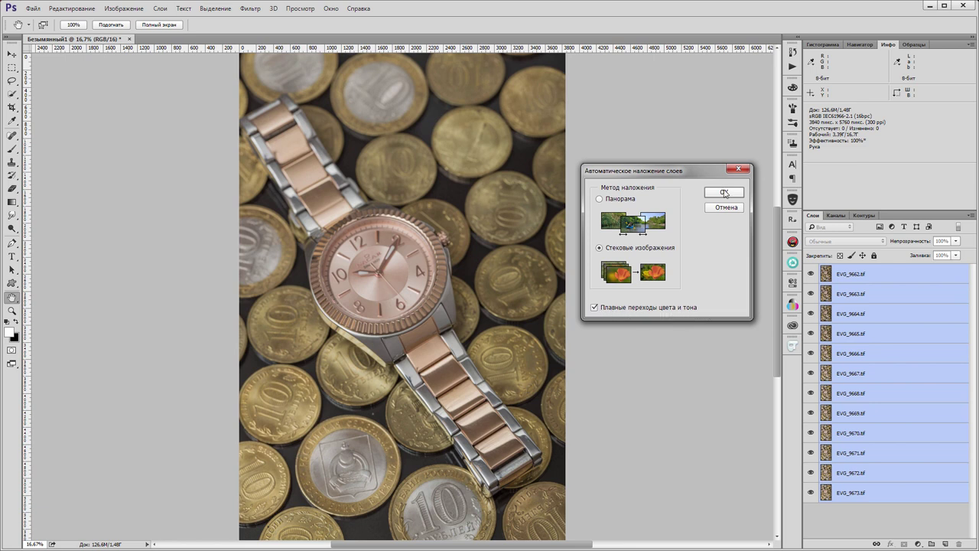
left_click(724, 192)
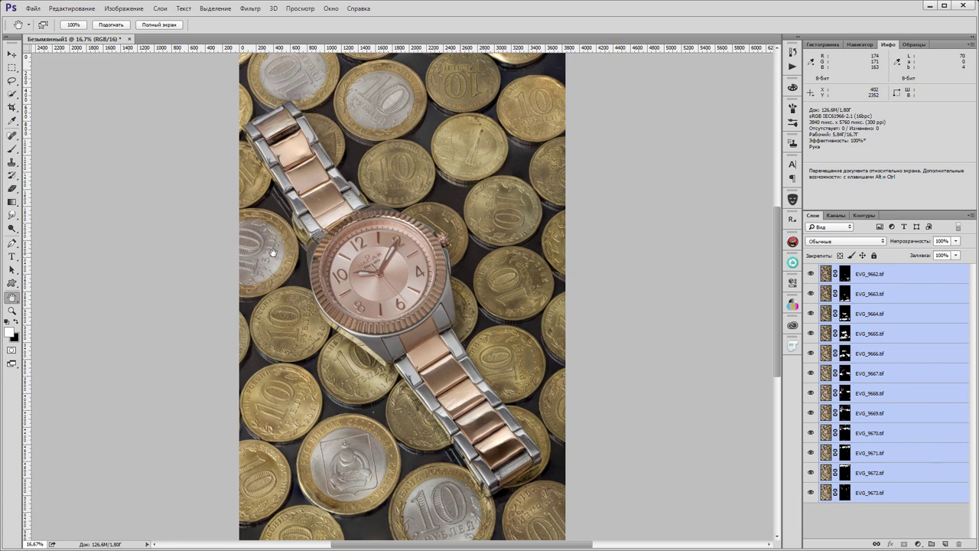
left_click(273, 252, "ctrl")
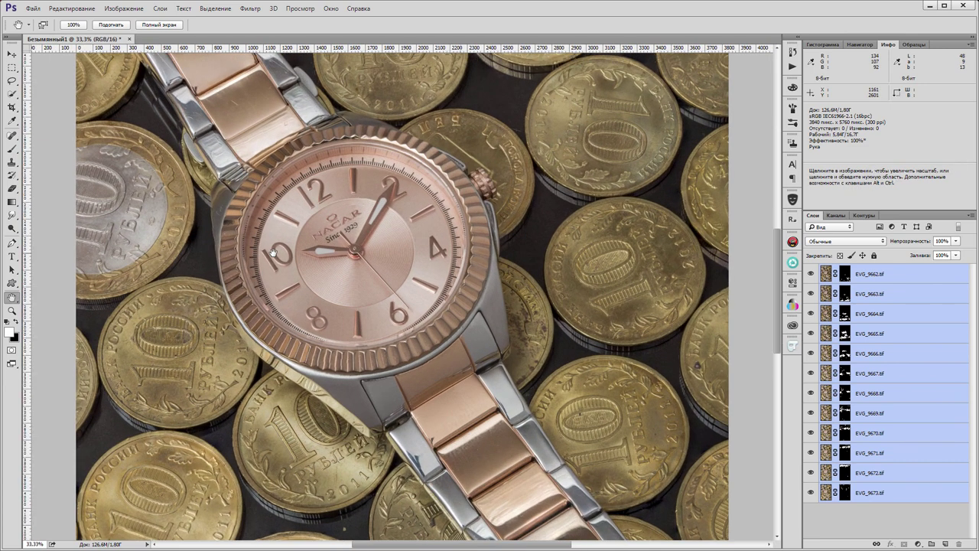
left_click(273, 252, "ctrl")
mouse_move(340, 206)
left_mouse_down()
mouse_move(281, 285)
mouse_move(255, 352)
left_mouse_up()
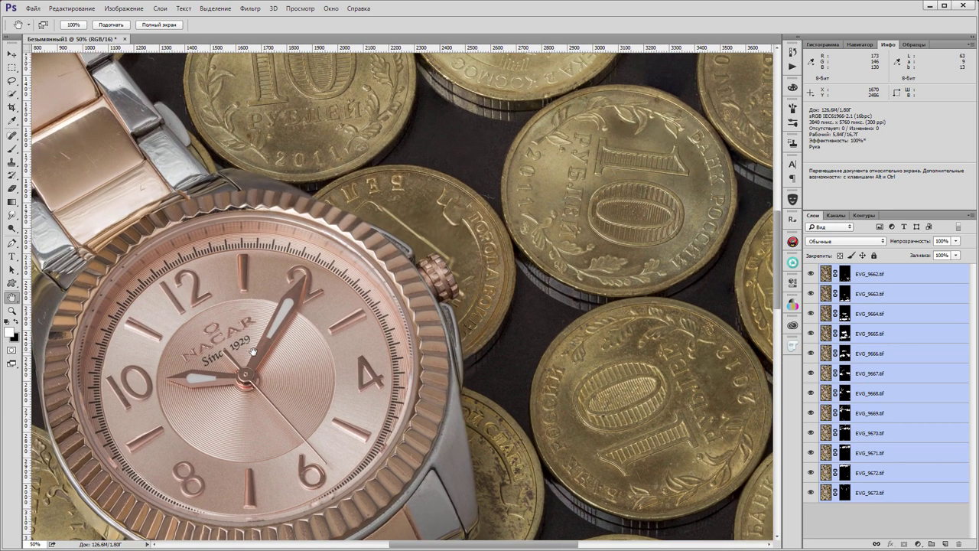
key("ctrl+plus")
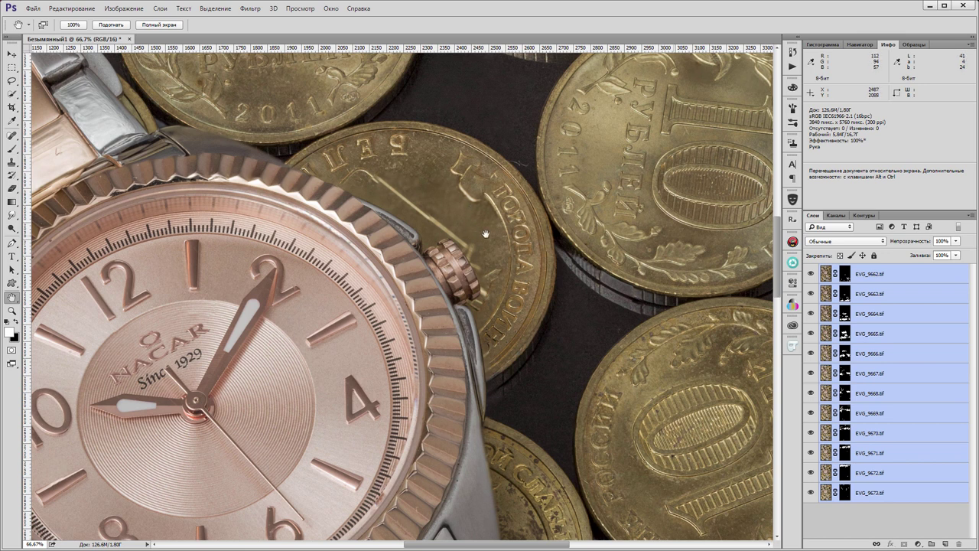
left_click_drag(541, 179, 558, 317)
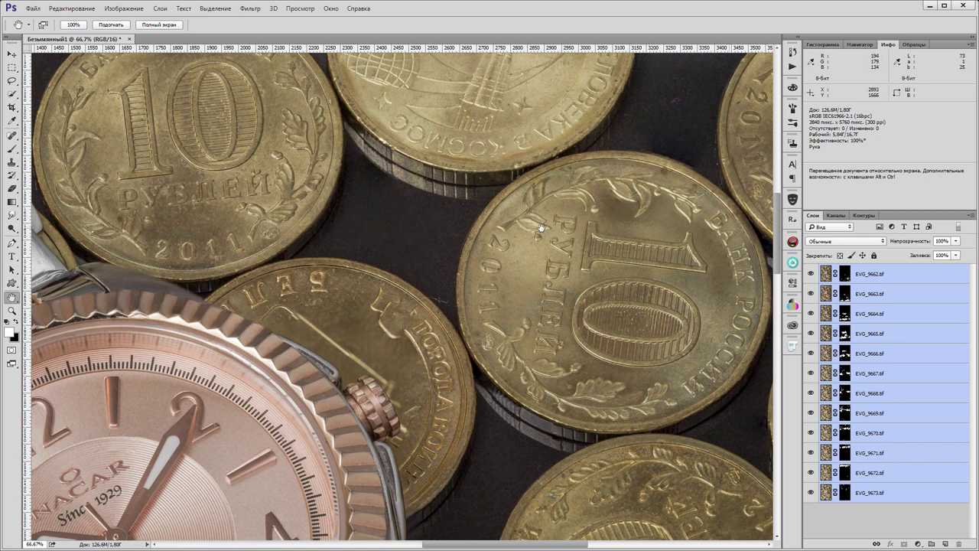
left_click_drag(540, 227, 569, 286)
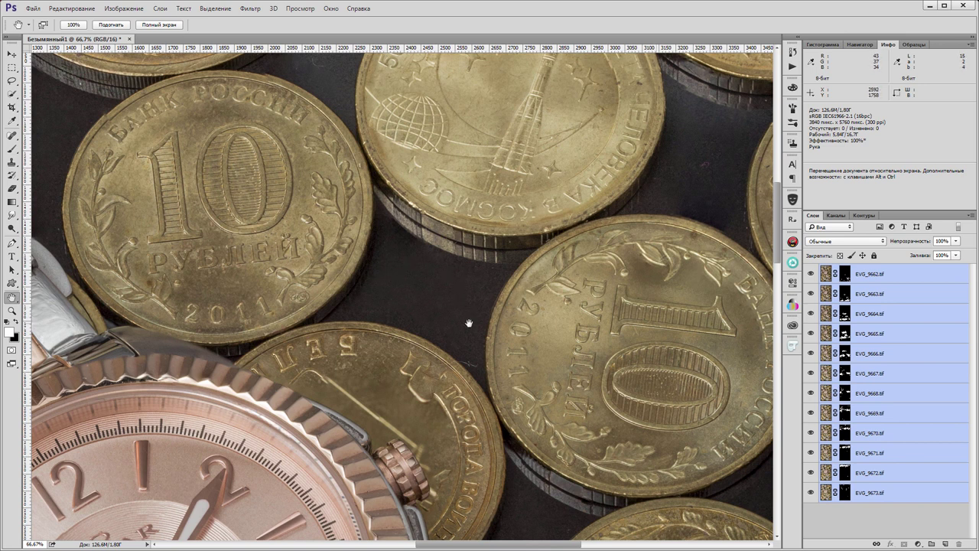
left_click_drag(390, 126, 415, 308)
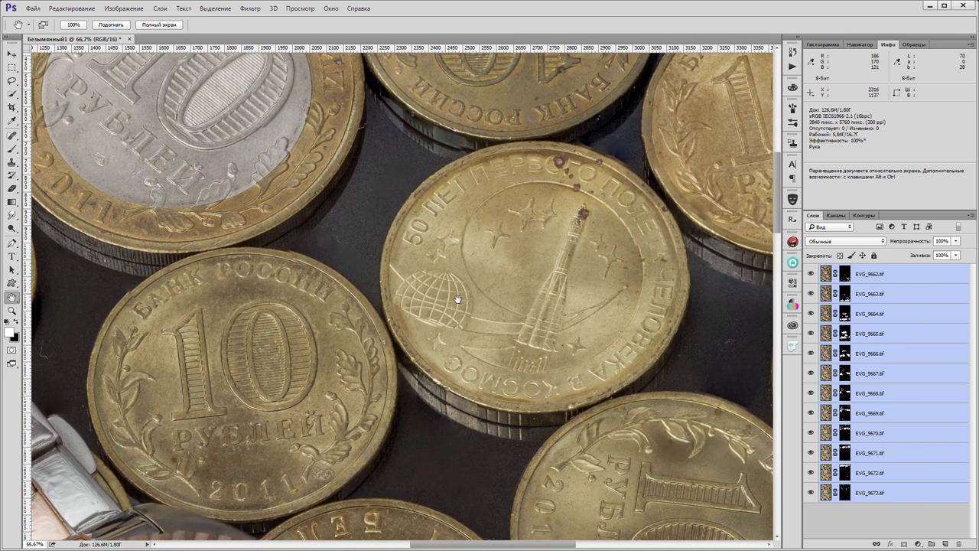
left_click_drag(482, 301, 289, 285)
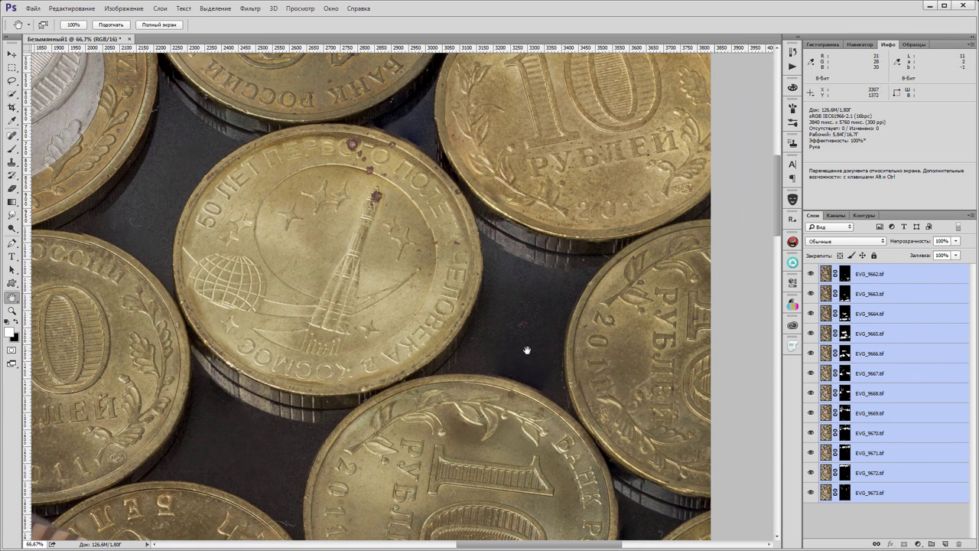
left_click_drag(349, 266, 273, 376)
left_click_drag(261, 270, 273, 390)
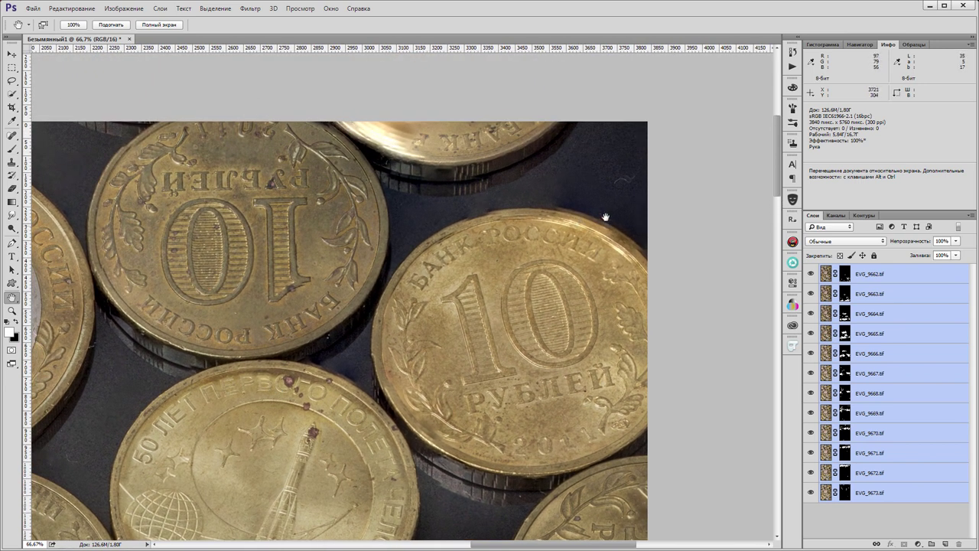
left_click_drag(222, 293, 654, 314)
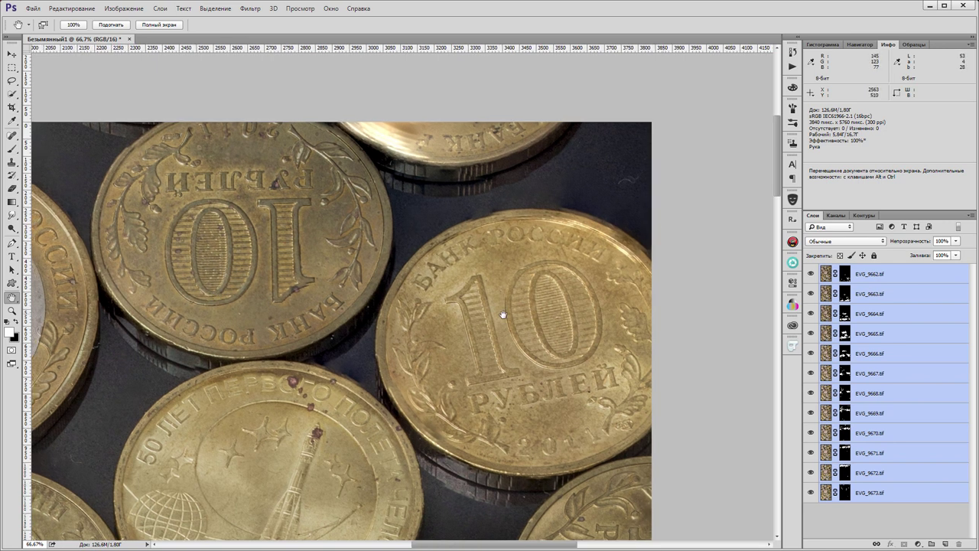
left_click_drag(419, 353, 610, 250)
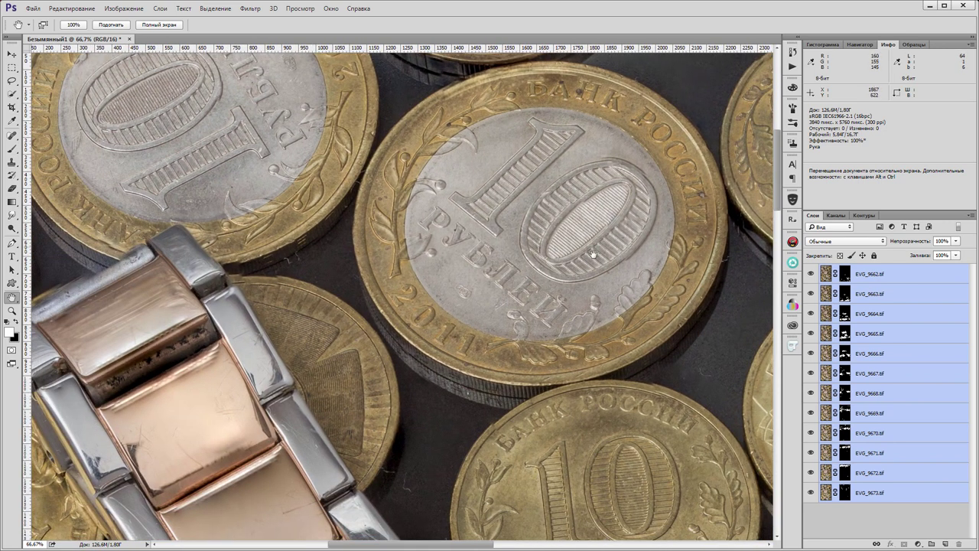
left_click_drag(417, 361, 586, 136)
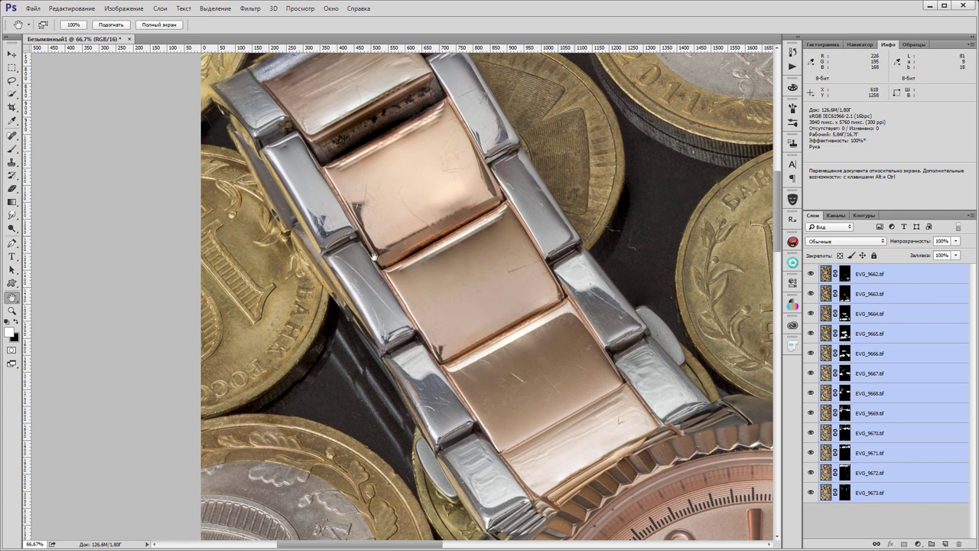
mouse_move(357, 333)
left_mouse_down()
mouse_move(401, 275)
mouse_move(337, 115)
left_mouse_up()
mouse_move(451, 367)
left_mouse_down()
mouse_move(434, 275)
mouse_move(344, 126)
left_mouse_up()
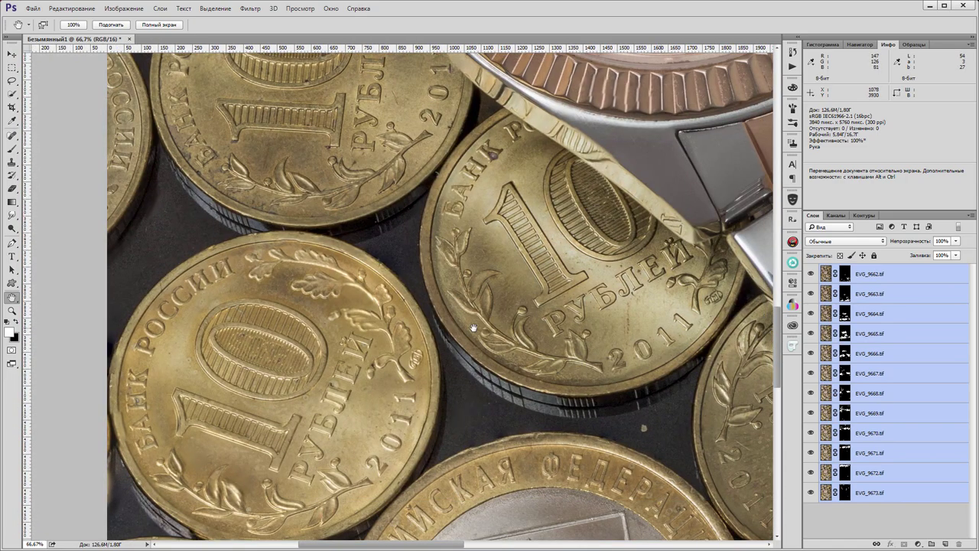
left_click_drag(470, 322, 417, 144)
left_click_drag(481, 305, 398, 240)
mouse_move(459, 313)
left_mouse_down()
mouse_move(341, 240)
mouse_move(411, 296)
mouse_move(474, 145)
left_mouse_up()
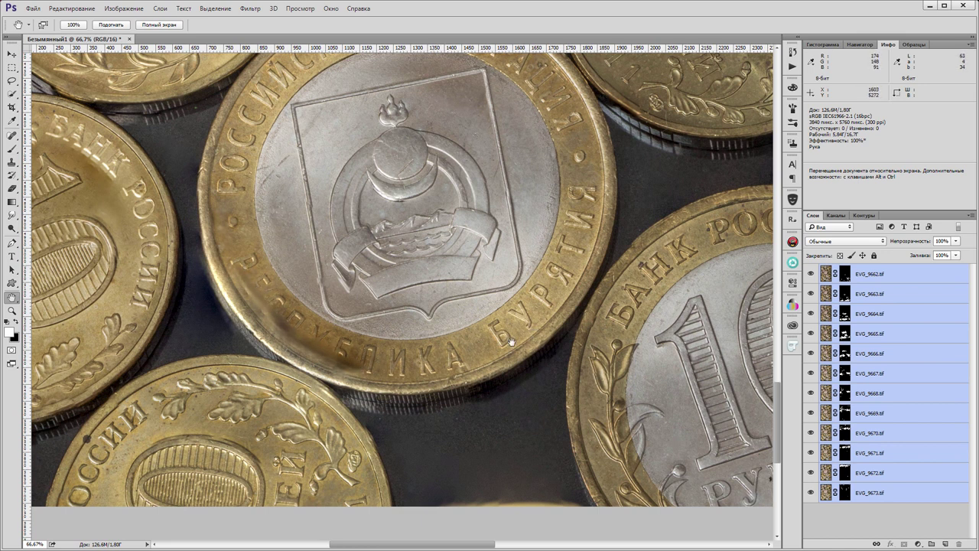
left_click_drag(511, 341, 419, 164)
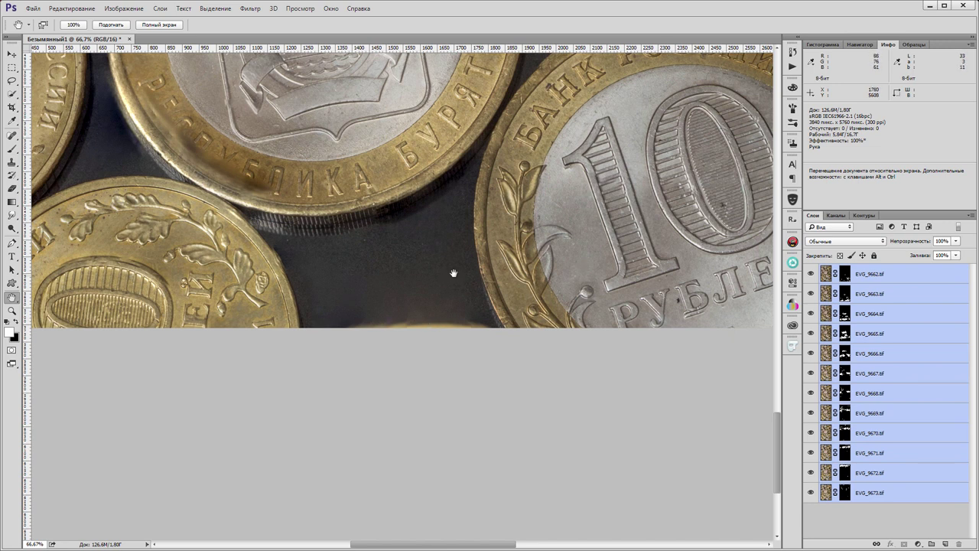
left_click_drag(465, 279, 293, 216)
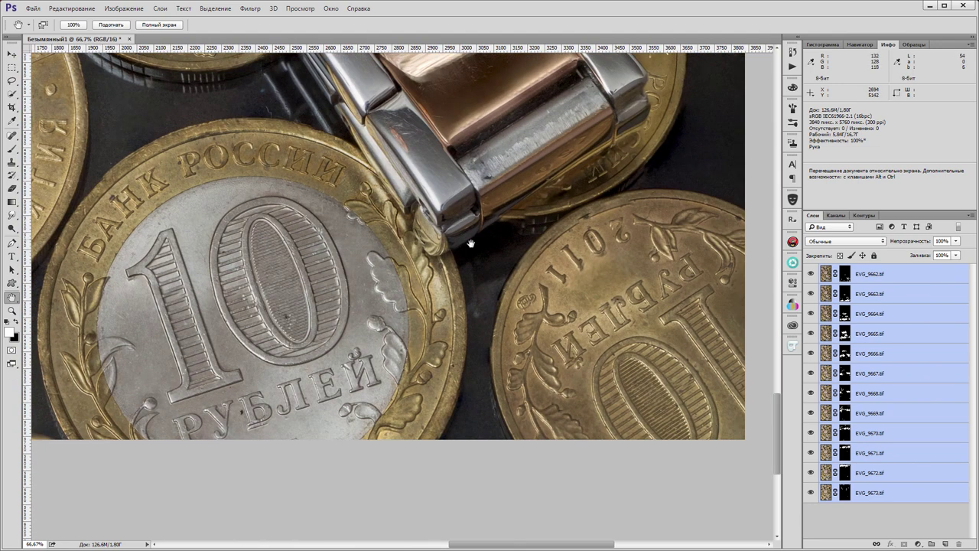
mouse_move(469, 240)
left_mouse_down()
mouse_move(356, 255)
mouse_move(463, 384)
left_mouse_up()
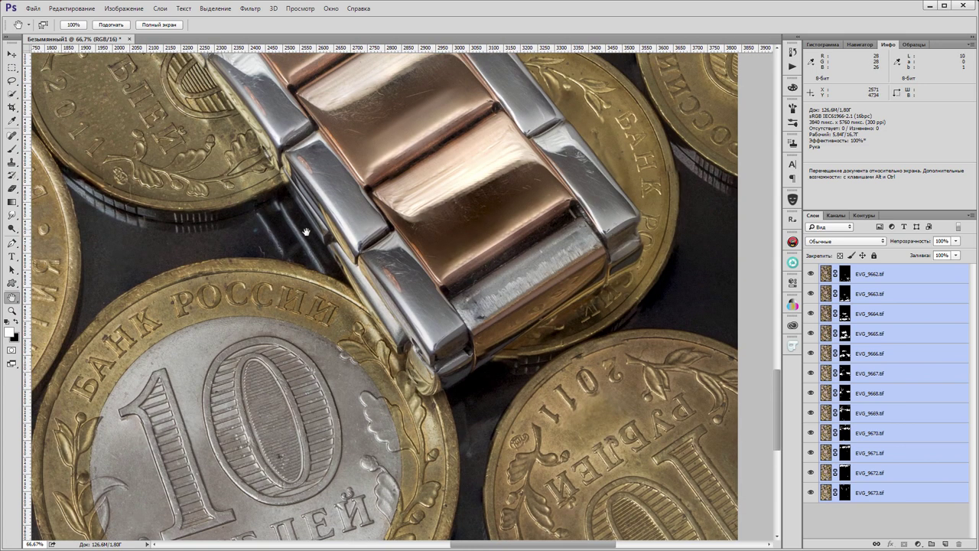
left_click_drag(261, 182, 406, 305)
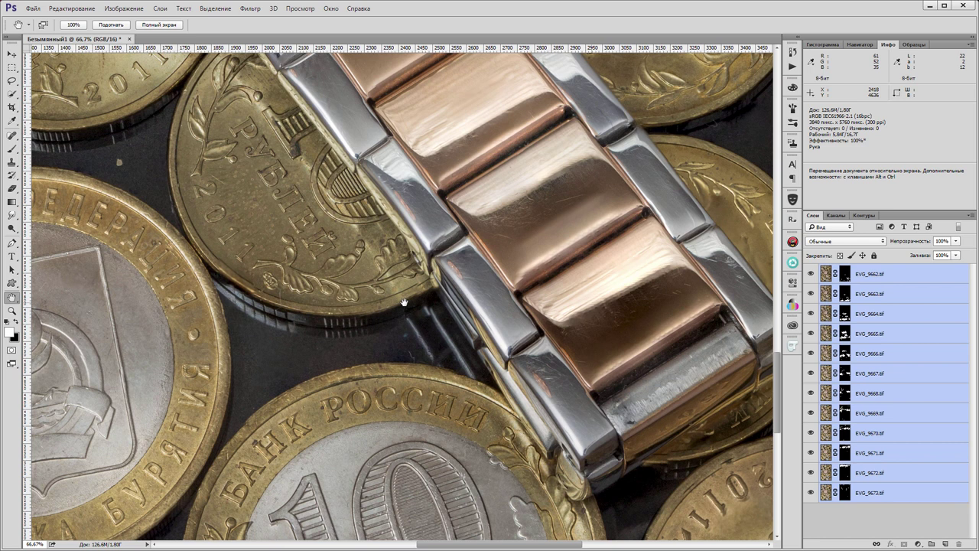
left_click_drag(404, 302, 136, 214)
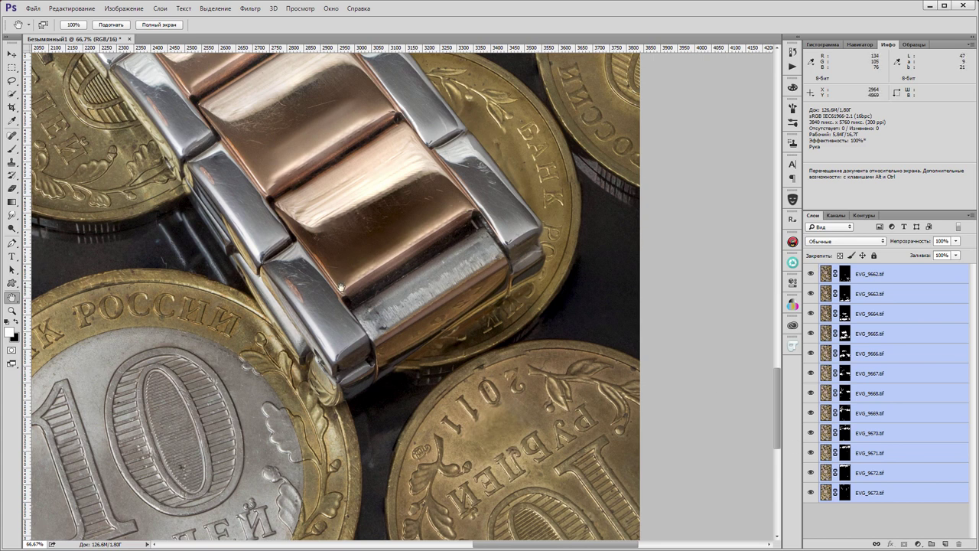
left_click_drag(342, 287, 739, 80)
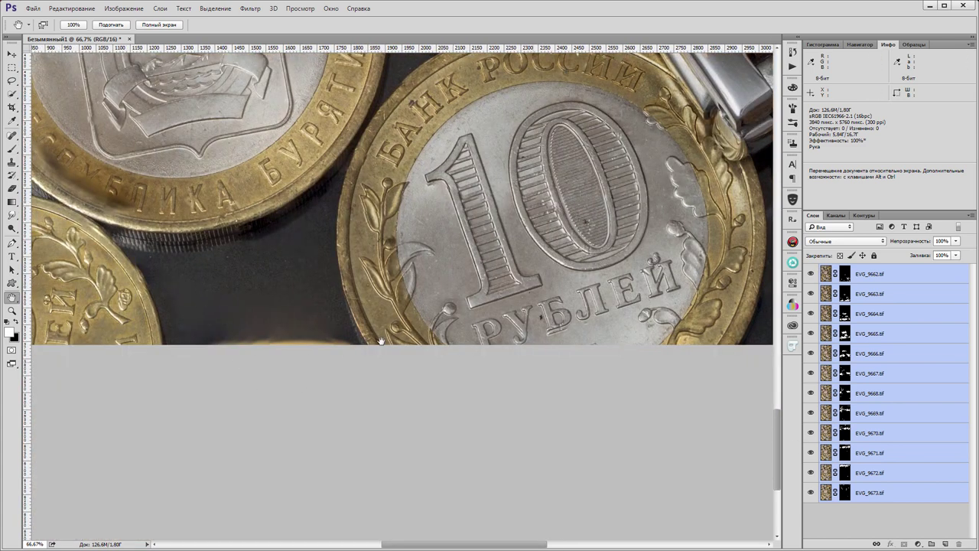
left_click_drag(503, 198, 201, 461)
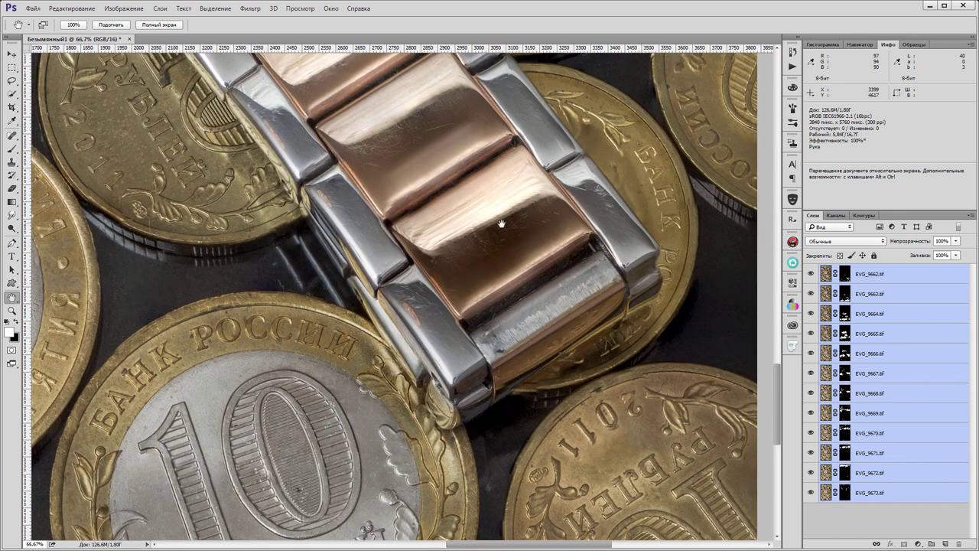
mouse_move(383, 192)
left_mouse_down()
mouse_move(370, 216)
mouse_move(390, 266)
left_mouse_up()
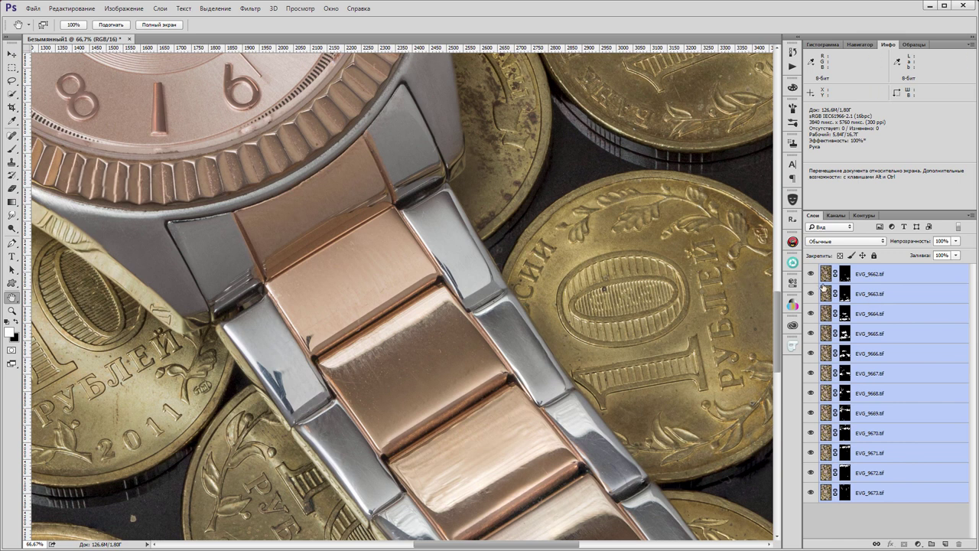
- Pan the blended image to show more of the watch face
mouse_move(485, 181)
left_mouse_down()
mouse_move(421, 323)
mouse_move(652, 313)
left_mouse_up()
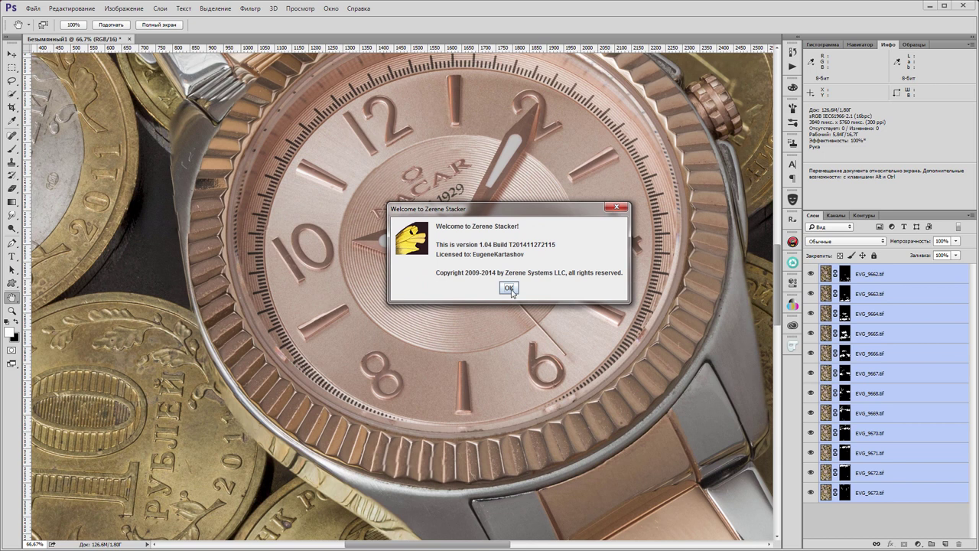
- Dismiss the Zerene Stacker 1.04 welcome message with OK
left_click(509, 288)
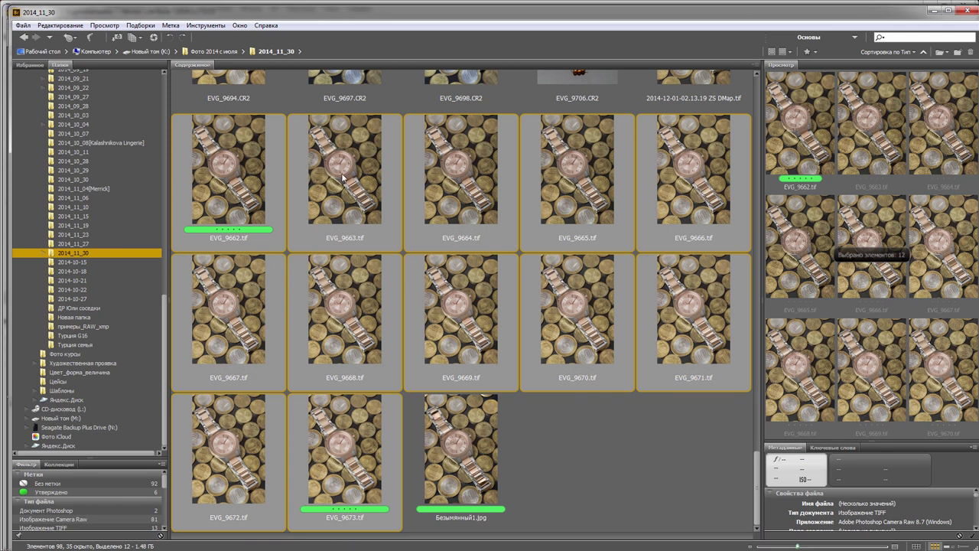
- Drag the twelve TIFFs EVG_9662 to EVG_9673 from Bridge into Zerene Stacker's input list
left_click_drag(342, 177, 134, 478)
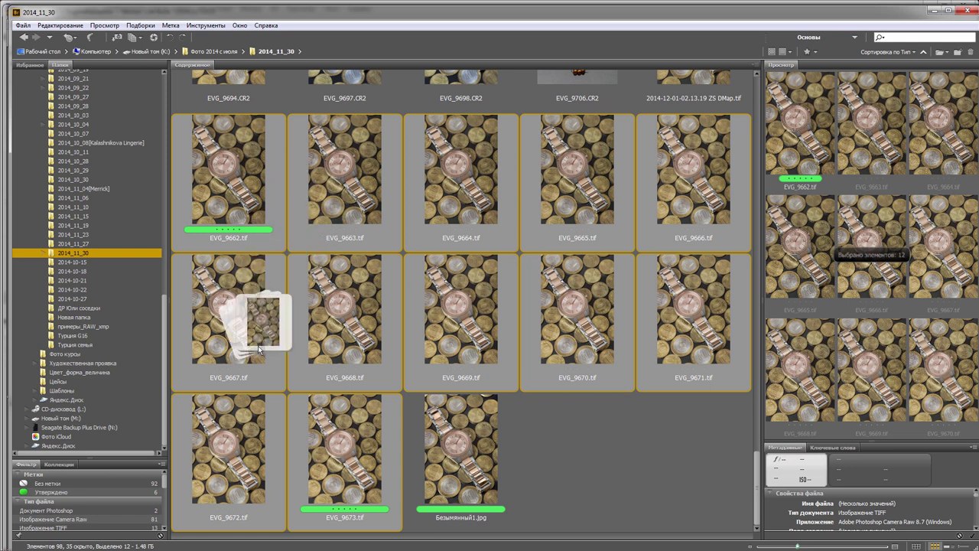
mouse_move(133, 477)
left_mouse_down()
mouse_move(4, 545)
mouse_move(84, 152)
mouse_move(76, 139)
left_mouse_up()
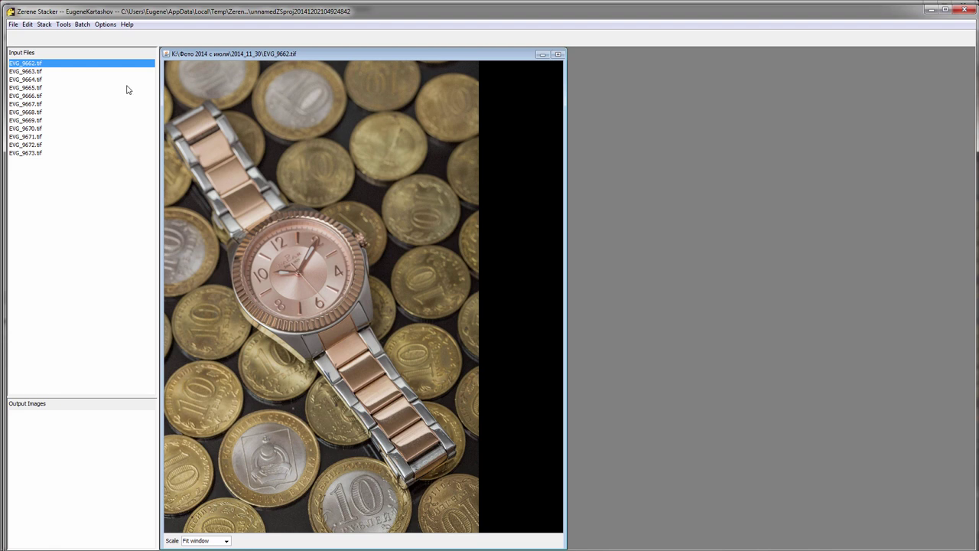
- Run Stack > Align & Stack All (DMap) to produce 2014-12-02-10.51.08 ZS DMap
left_click(44, 29)
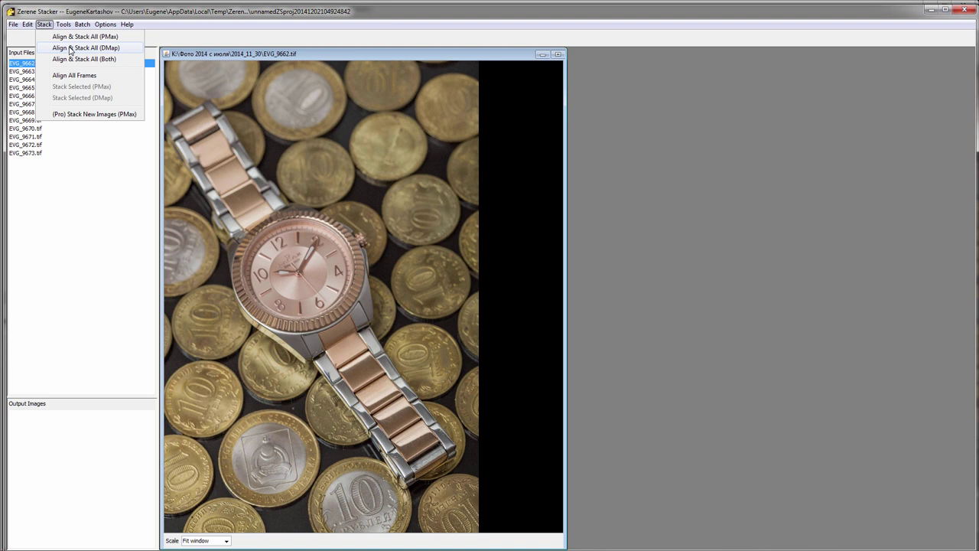
left_click(69, 47)
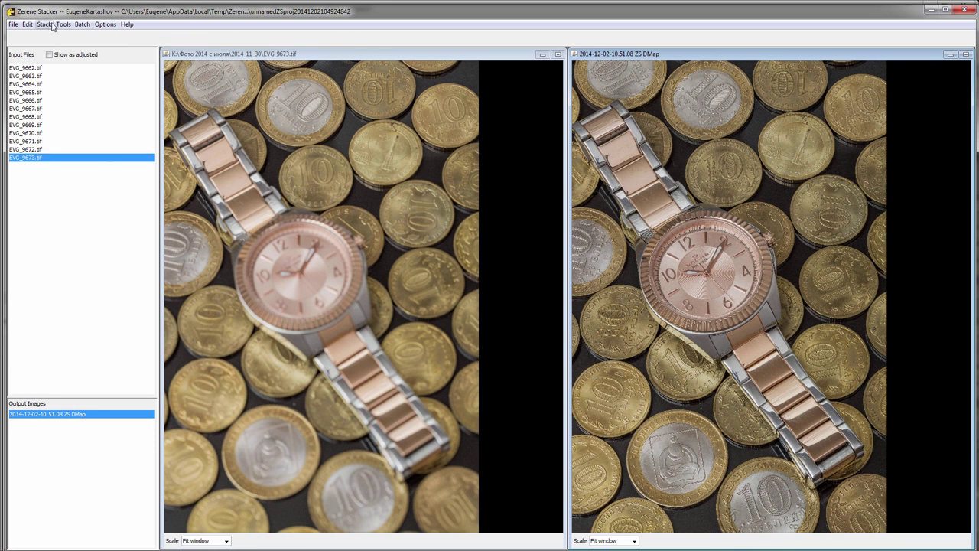
- Open Zerene Stacker's Preferences to the Alignment page (Shift X/Y, Scale 20%, Rotation 20°)
left_click(106, 26)
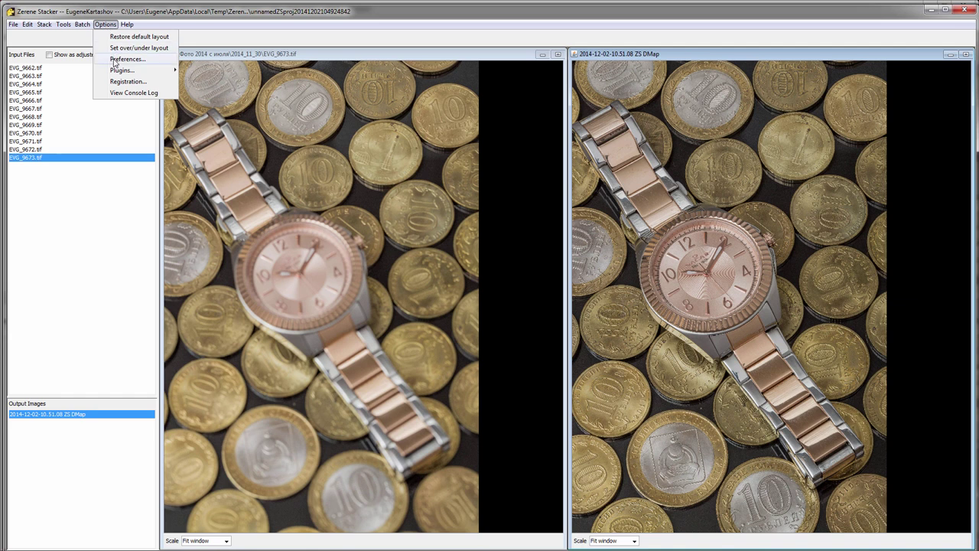
left_click(115, 60)
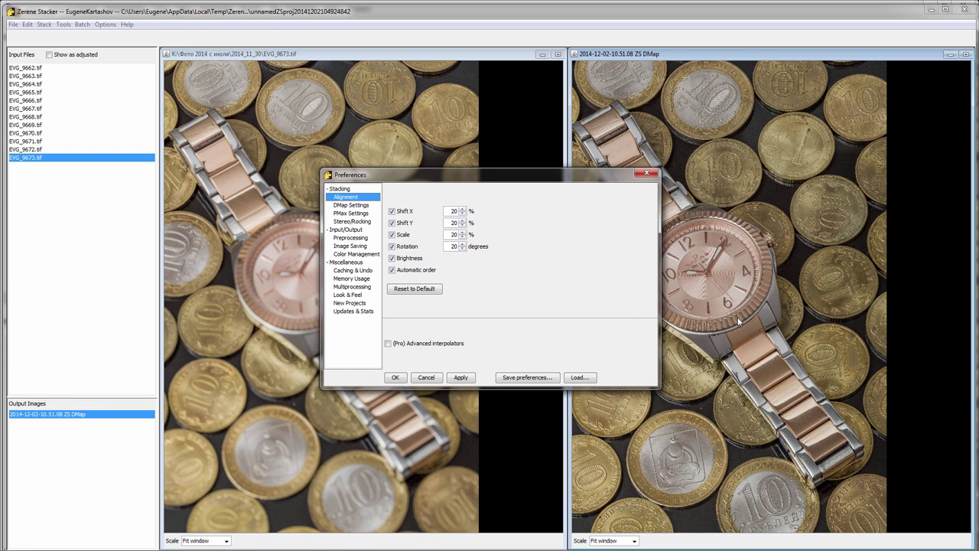
- Apply the DMap settings (Estimation Radius 10, Smoothing Radius 5) and close Preferences
left_click(346, 205)
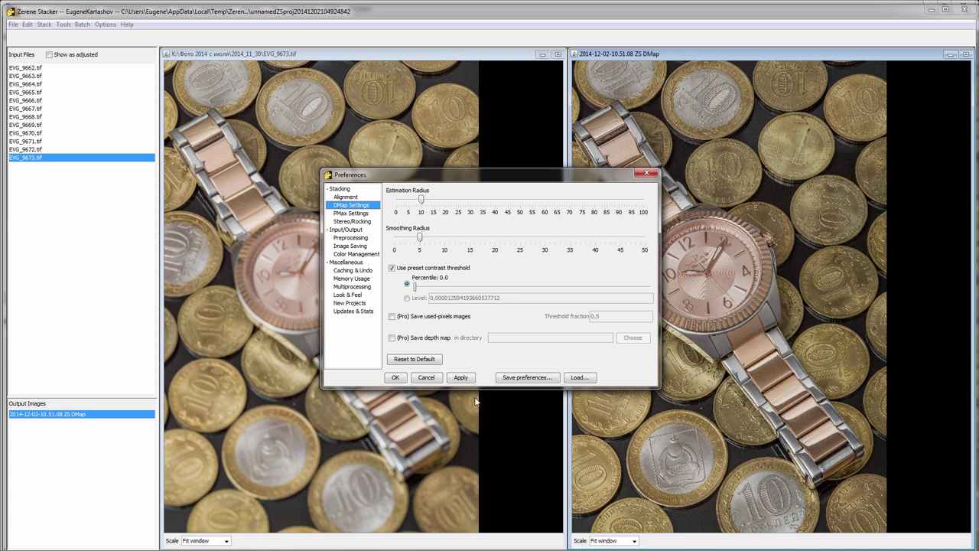
left_click(460, 377)
left_click(396, 378)
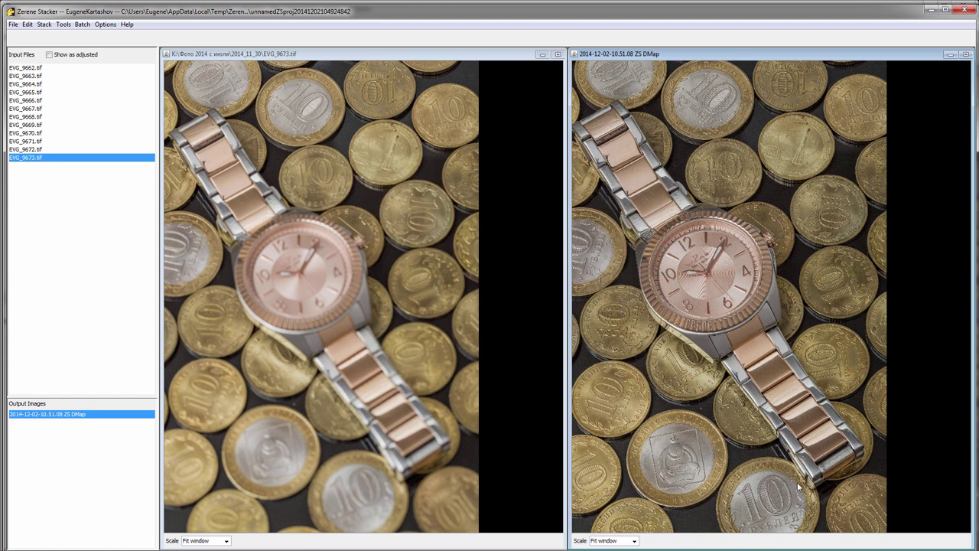
- Start saving the DMap output image, then cancel the Save dialog without saving
left_click(14, 25)
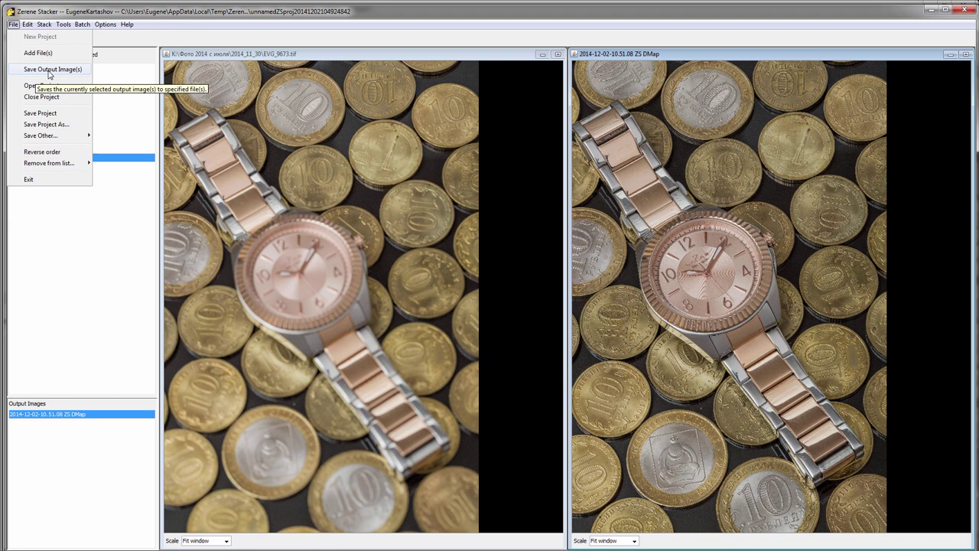
left_click(50, 70)
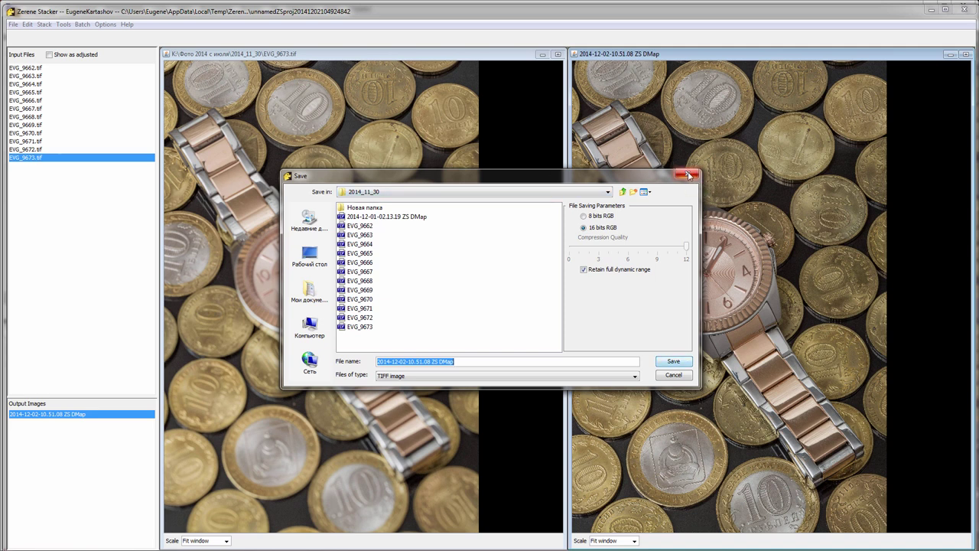
left_click(687, 175)
- Quit the Zerene Stacker project, discard unsaved work, and select the ZS DMap result in Bridge
left_click(961, 13)
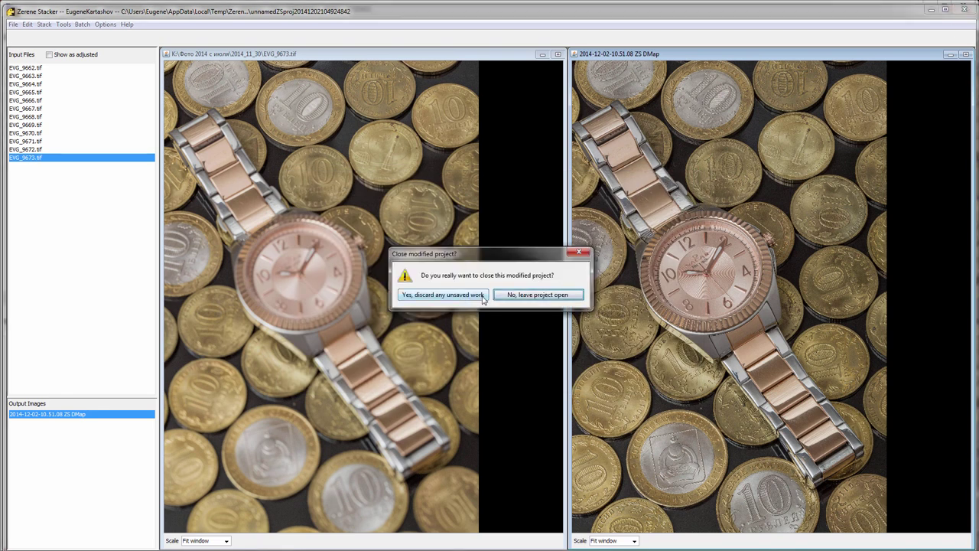
left_click(482, 296)
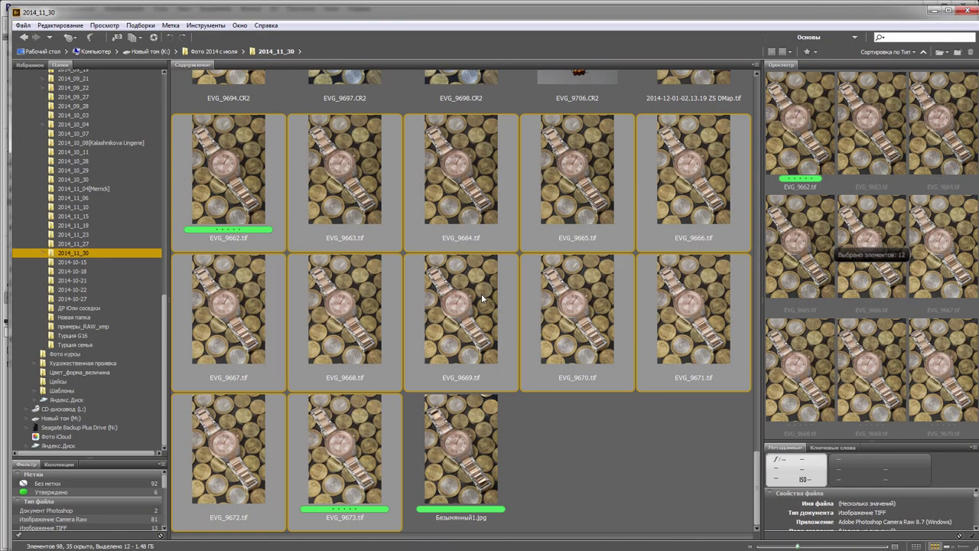
left_click(688, 79)
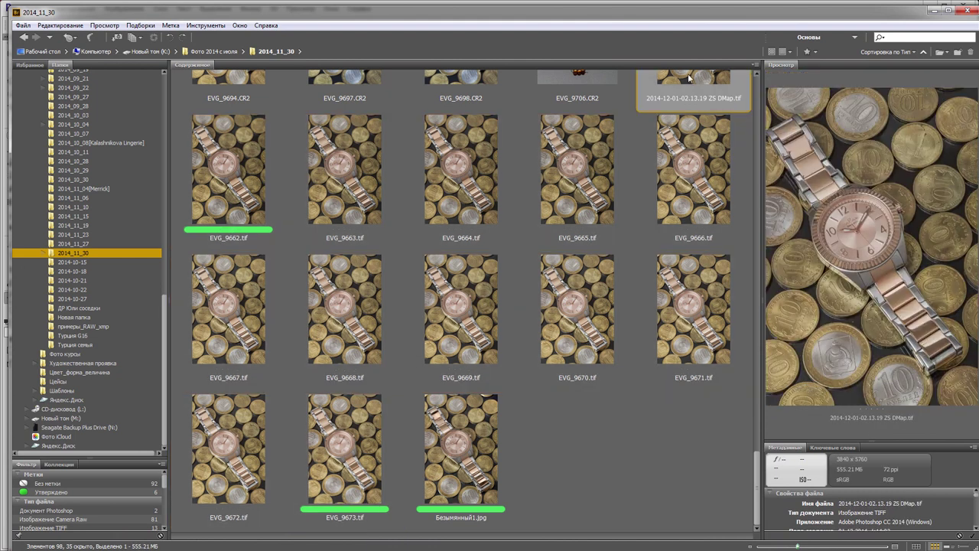
- Open 2014-12-01-02.13.19 ZS DMap.tif, delete Кривые 1, Слой 4 and Группа 1, and zoom in
double_click(688, 80)
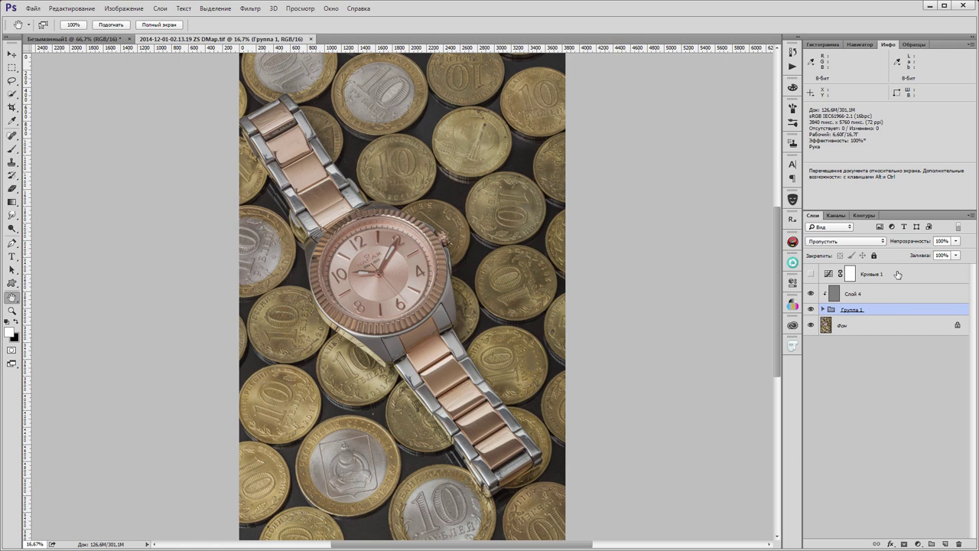
left_click(902, 275, "shift")
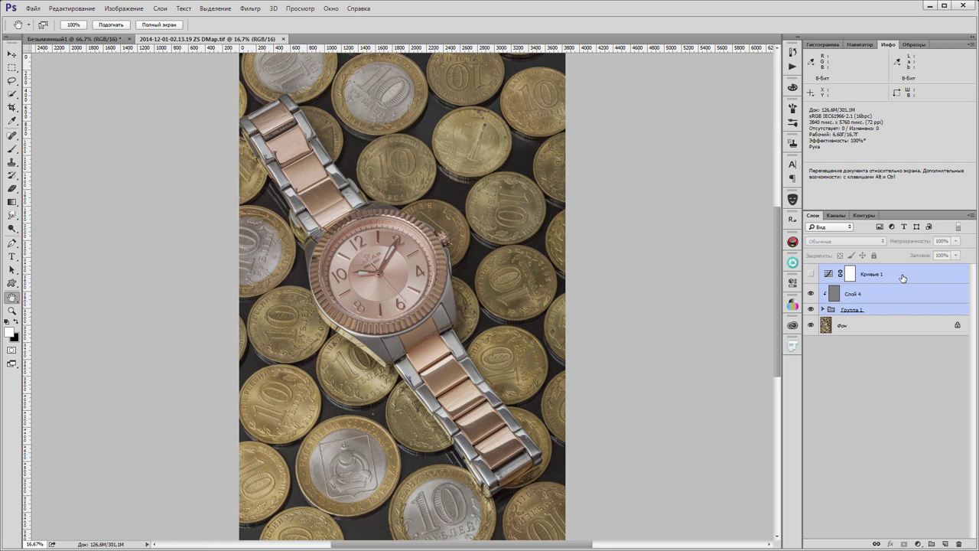
key("Delete")
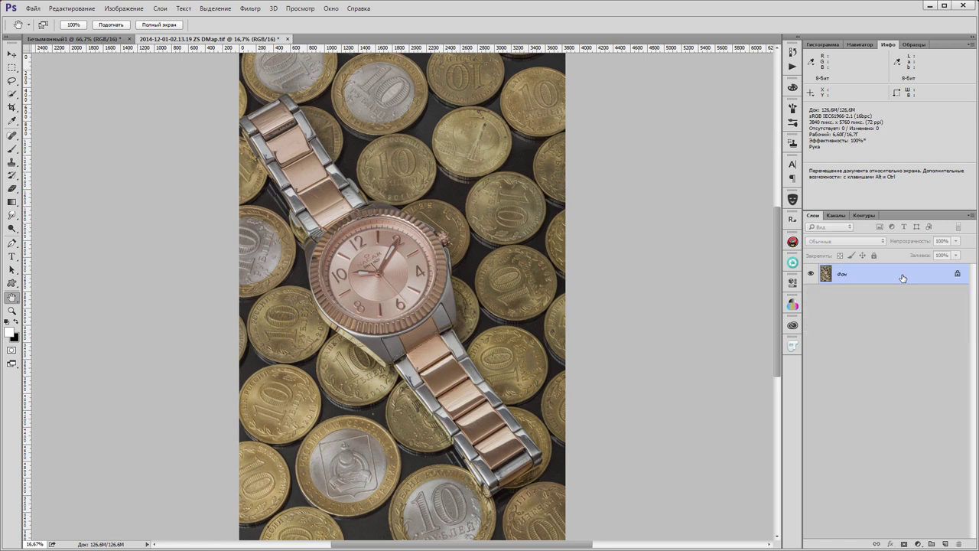
key("ctrl+plus")
key("ctrl+plus")
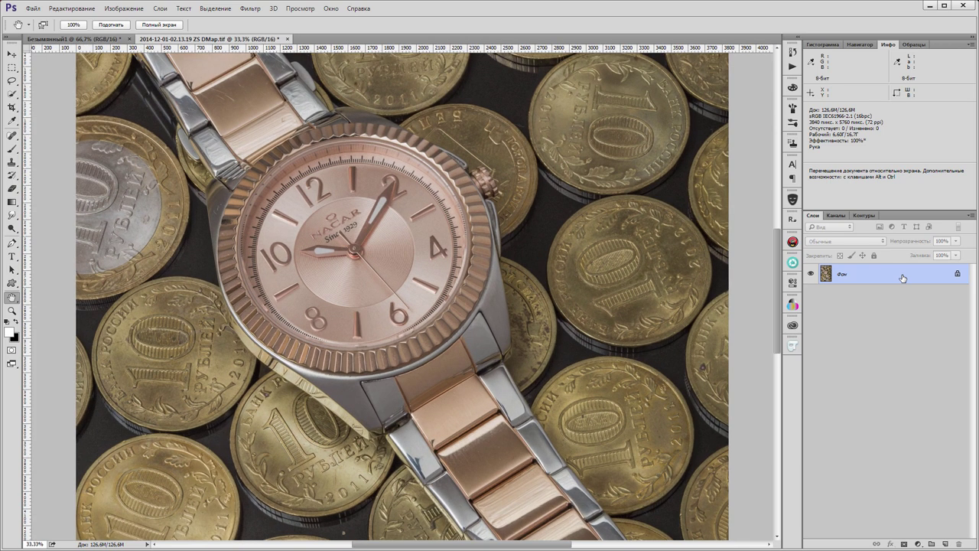
key("ctrl+plus")
key("ctrl+plus")
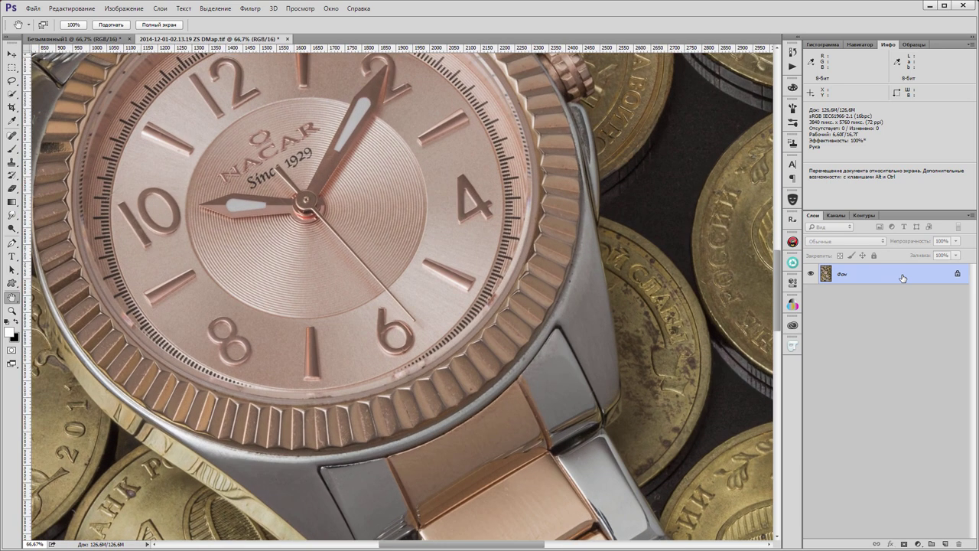
left_click_drag(544, 245, 493, 433)
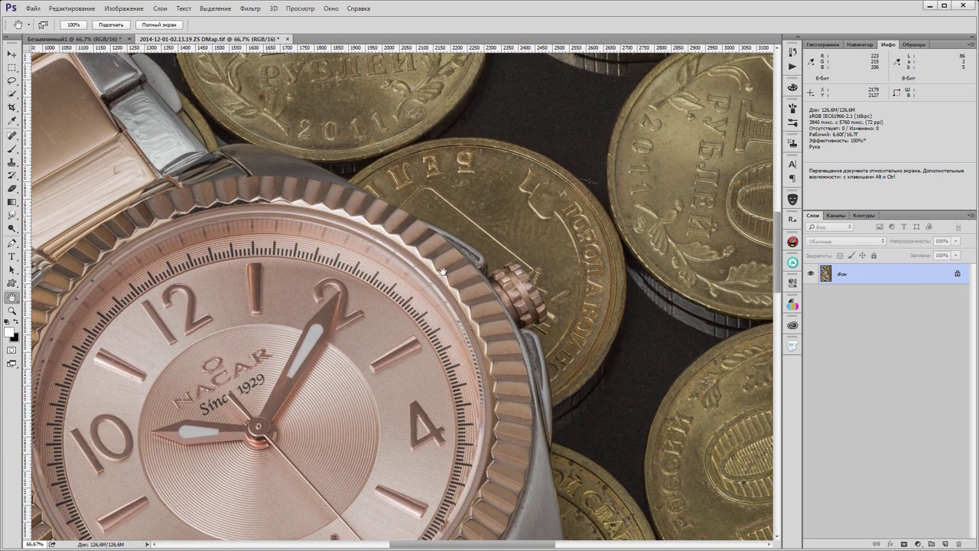
left_click_drag(442, 272, 374, 445)
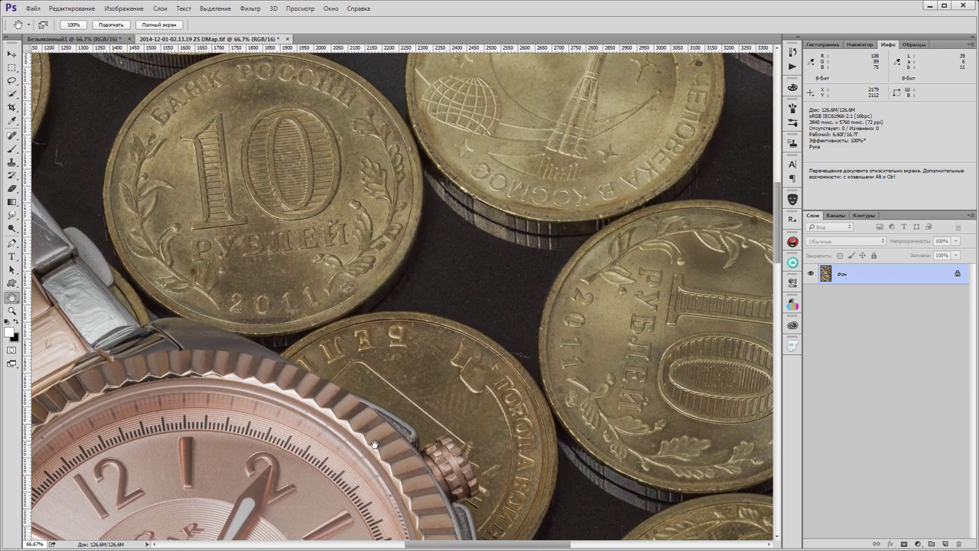
key("ctrl+plus")
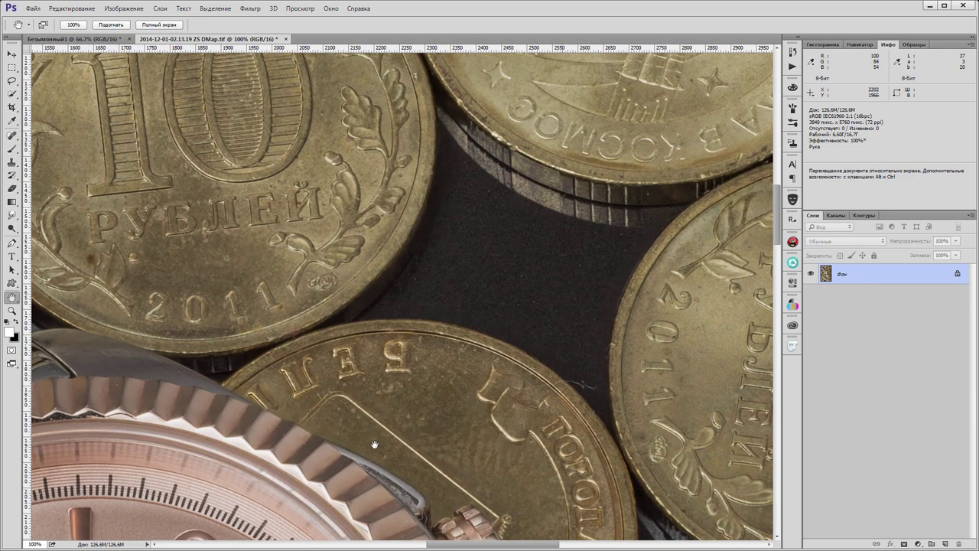
left_click_drag(400, 410, 424, 311)
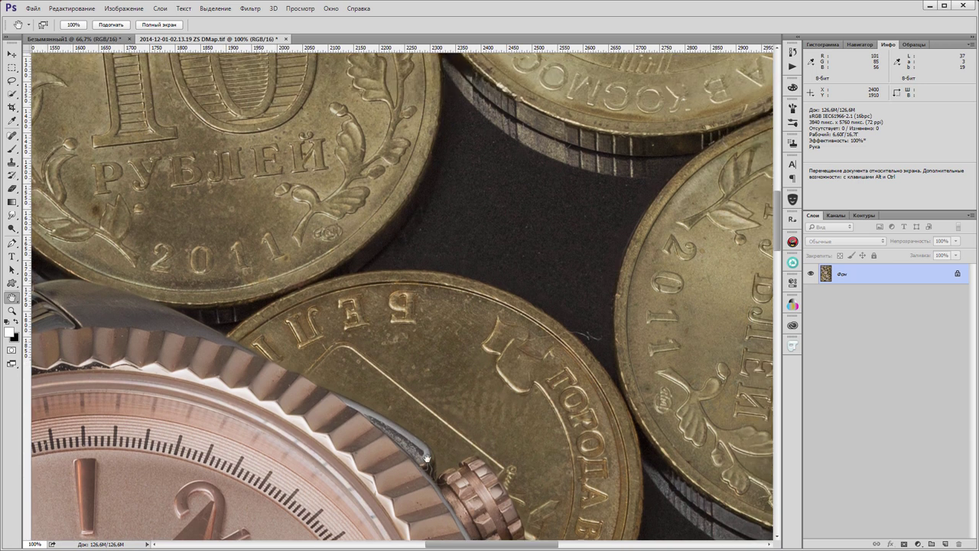
mouse_move(502, 329)
left_mouse_down()
mouse_move(456, 328)
mouse_move(384, 349)
mouse_move(417, 316)
left_mouse_up()
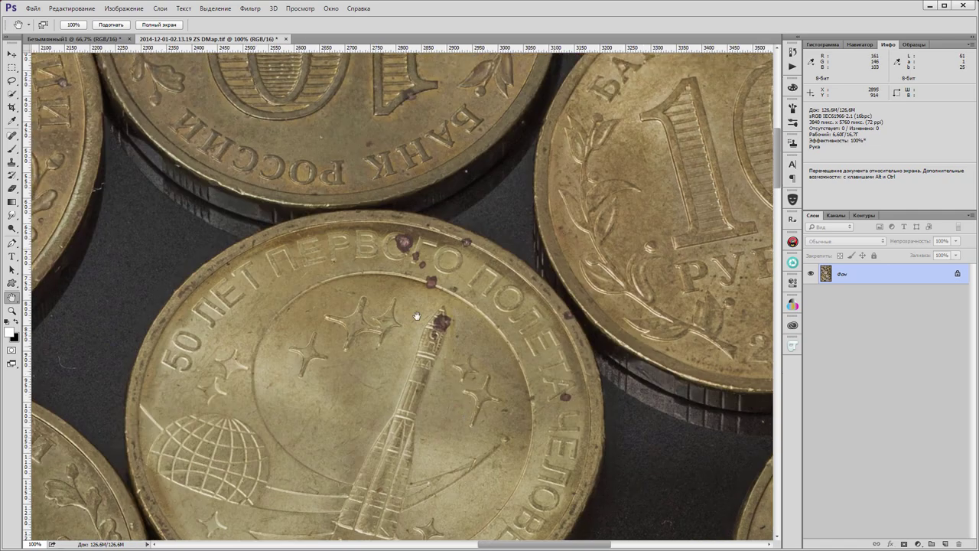
mouse_move(320, 238)
left_mouse_down()
mouse_move(336, 333)
mouse_move(689, 329)
left_mouse_up()
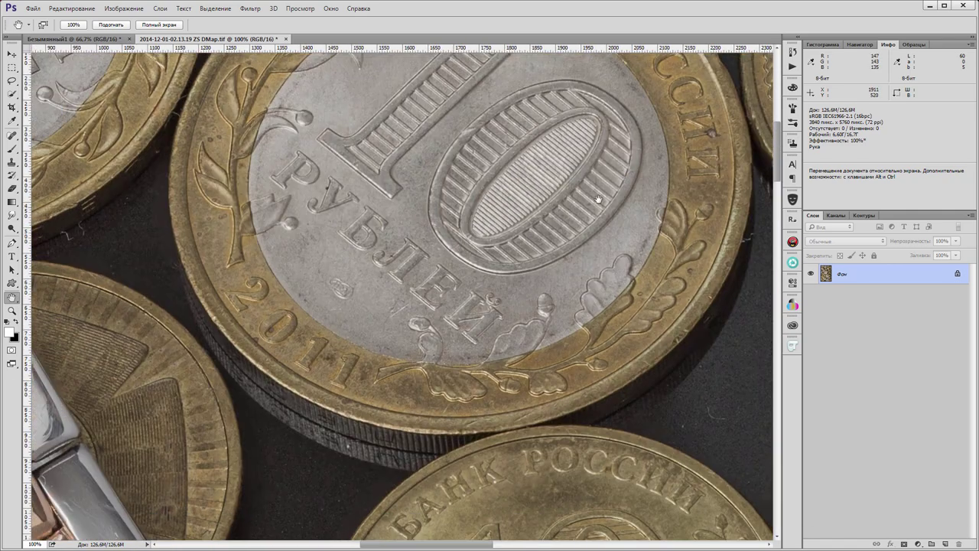
mouse_move(76, 536)
left_mouse_down()
mouse_move(350, 343)
mouse_move(576, 287)
left_mouse_up()
mouse_move(305, 378)
left_mouse_down()
mouse_move(531, 277)
mouse_move(315, 235)
left_mouse_up()
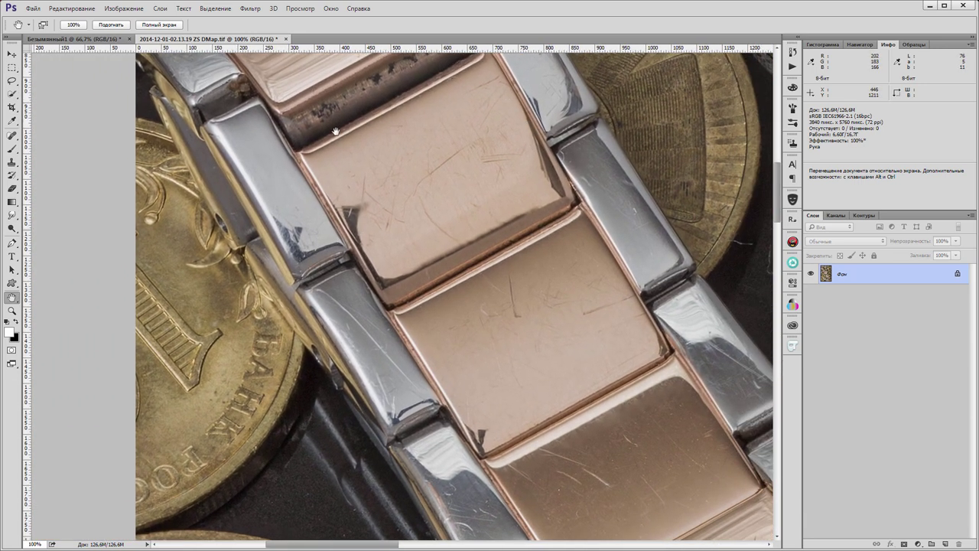
left_click(90, 40)
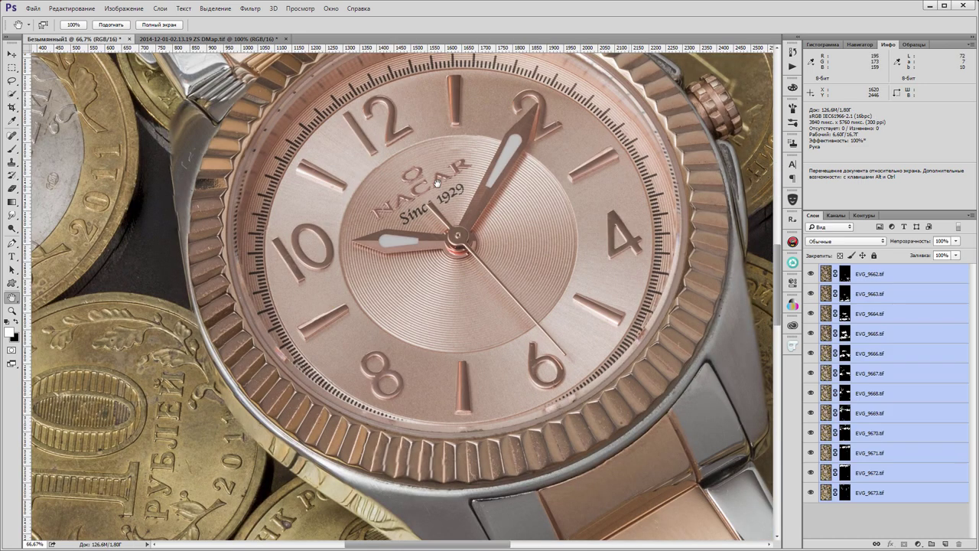
left_click_drag(420, 159, 550, 514)
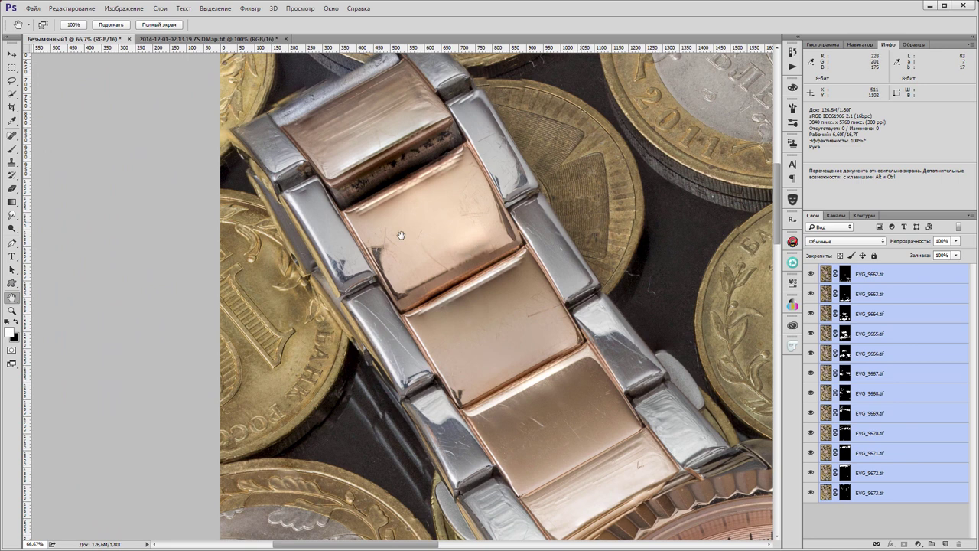
left_click(193, 39)
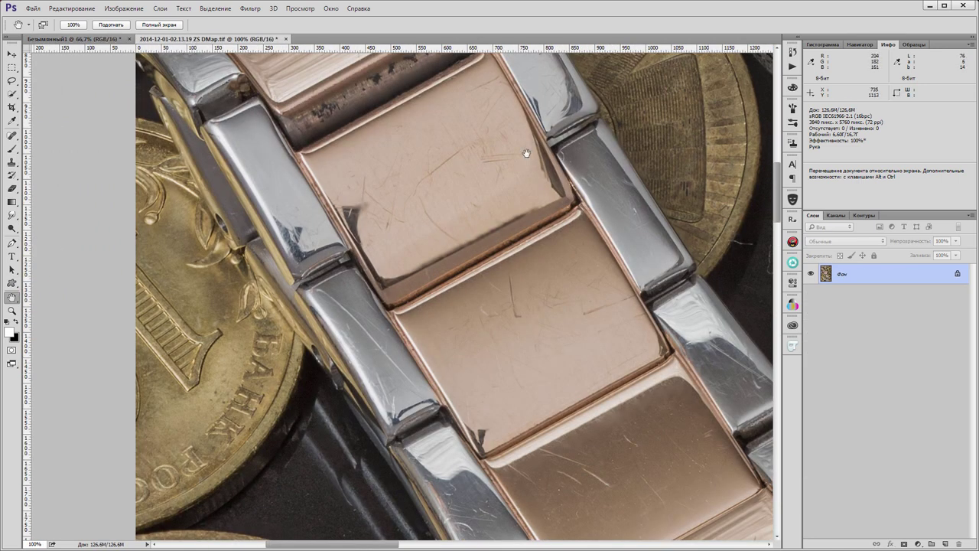
left_click_drag(599, 474, 480, 250)
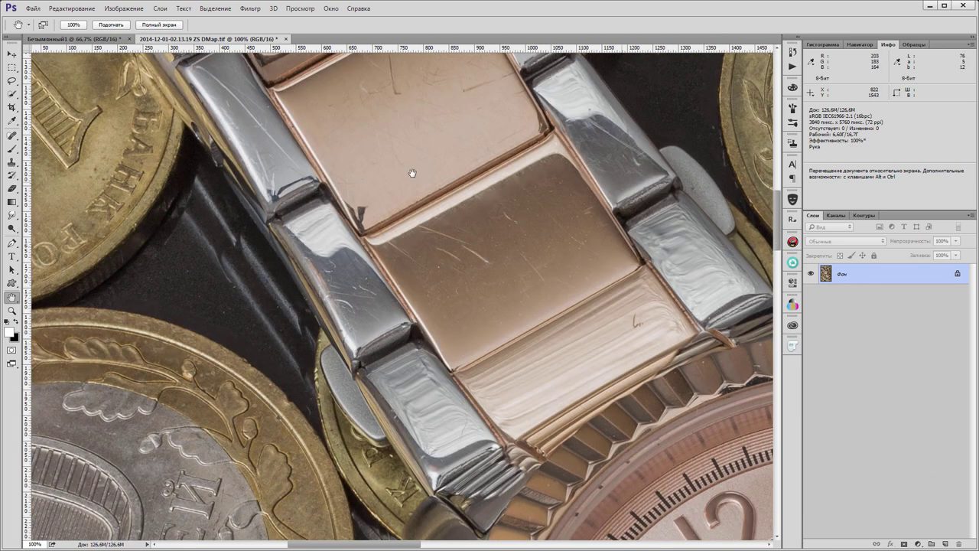
left_click_drag(400, 165, 462, 338)
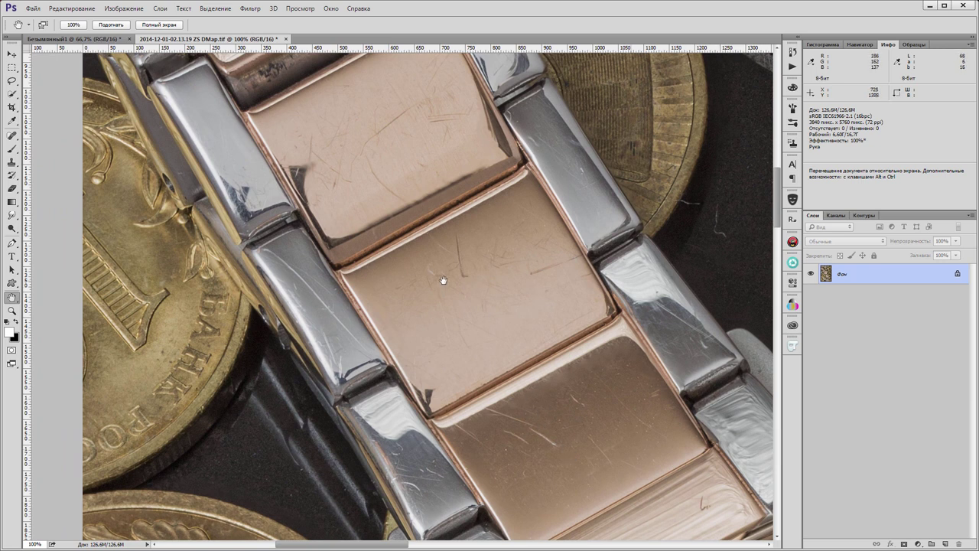
left_click_drag(423, 228, 547, 213)
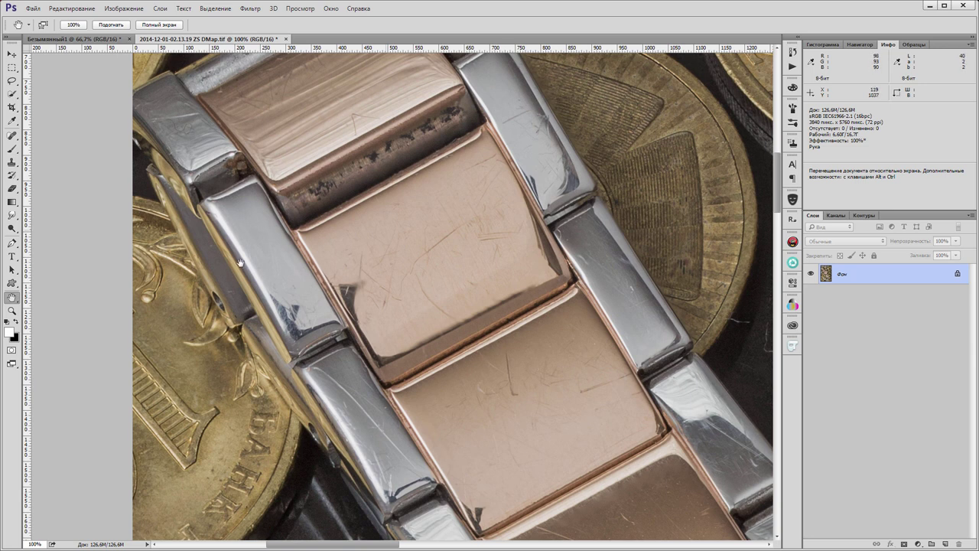
mouse_move(316, 213)
left_mouse_down()
mouse_move(376, 321)
mouse_move(306, 191)
left_mouse_up()
mouse_move(440, 441)
left_mouse_down()
mouse_move(438, 356)
mouse_move(466, 160)
left_mouse_up()
key("ctrl+r")
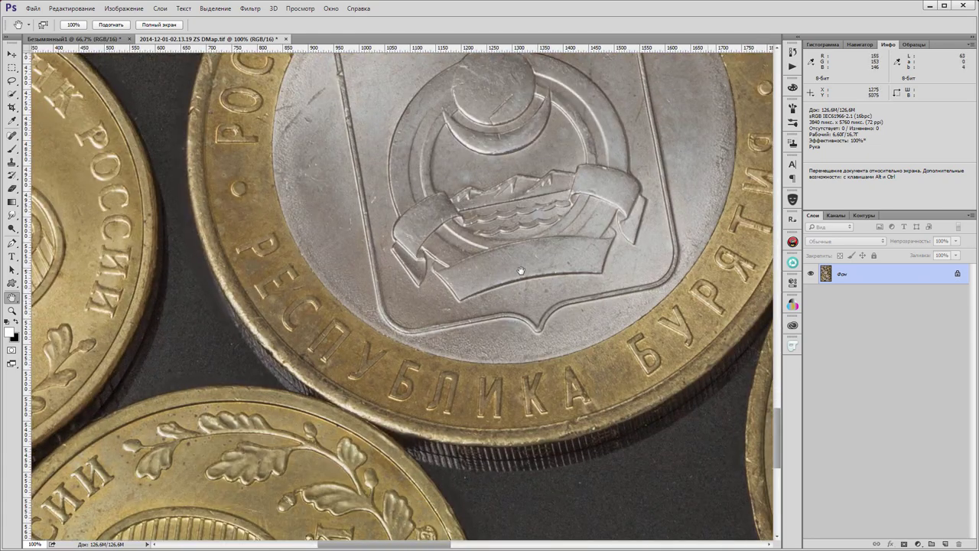
left_click_drag(517, 262, 345, 277)
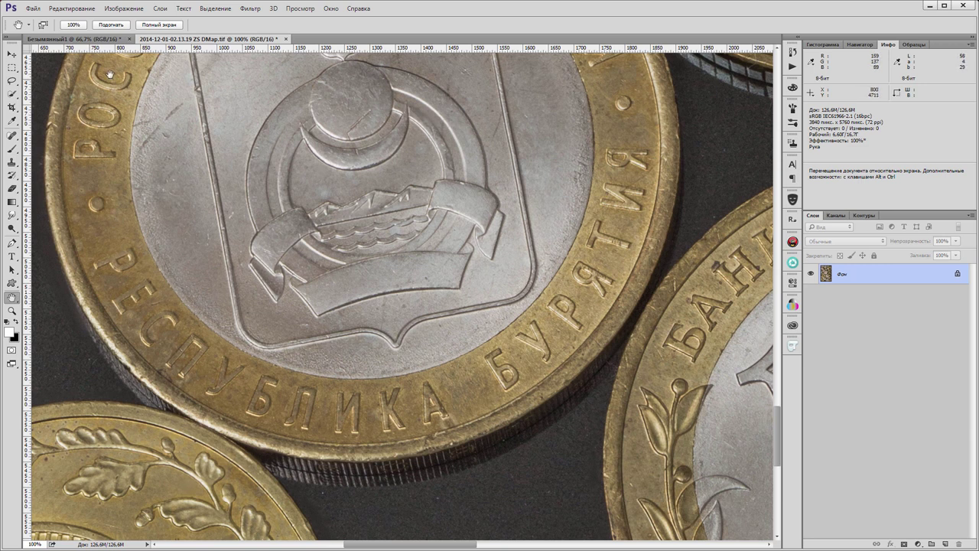
left_click(115, 40)
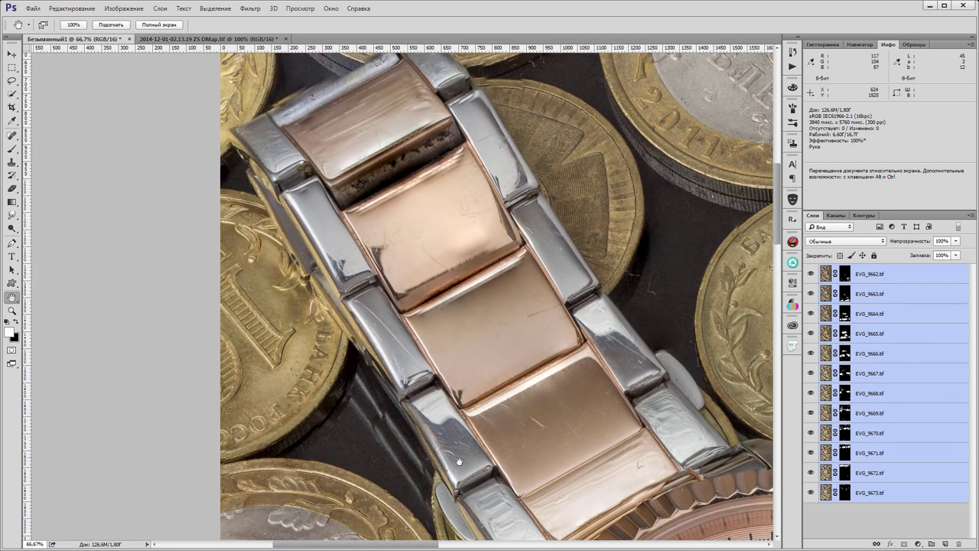
mouse_move(448, 313)
left_mouse_down()
mouse_move(396, 269)
mouse_move(415, 392)
mouse_move(423, 262)
left_mouse_up()
key("ctrl+r")
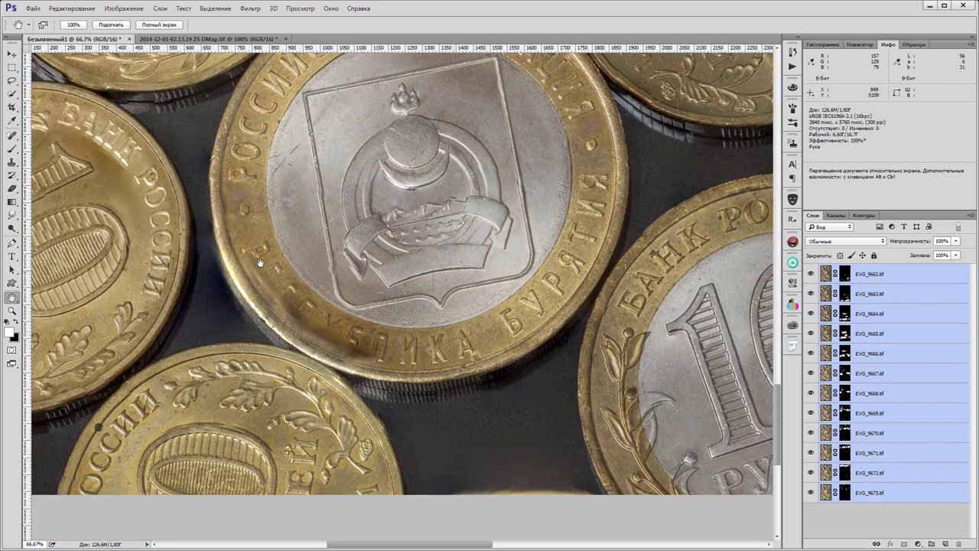
left_click(202, 39)
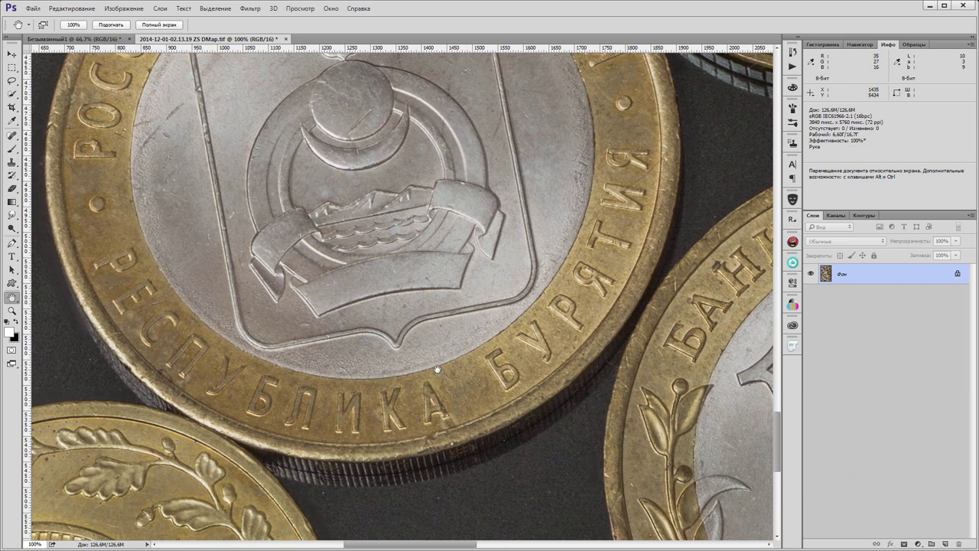
left_click_drag(435, 450, 444, 225)
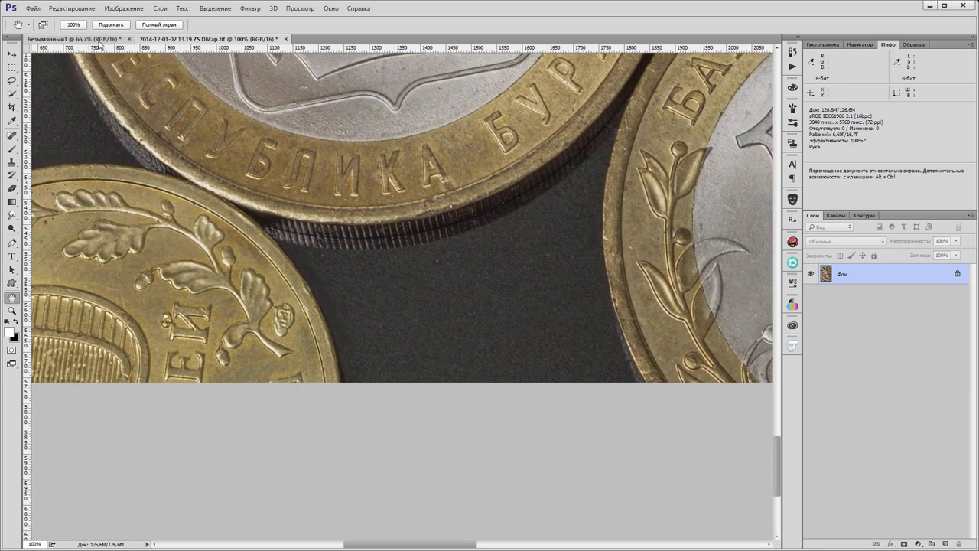
left_click(101, 39)
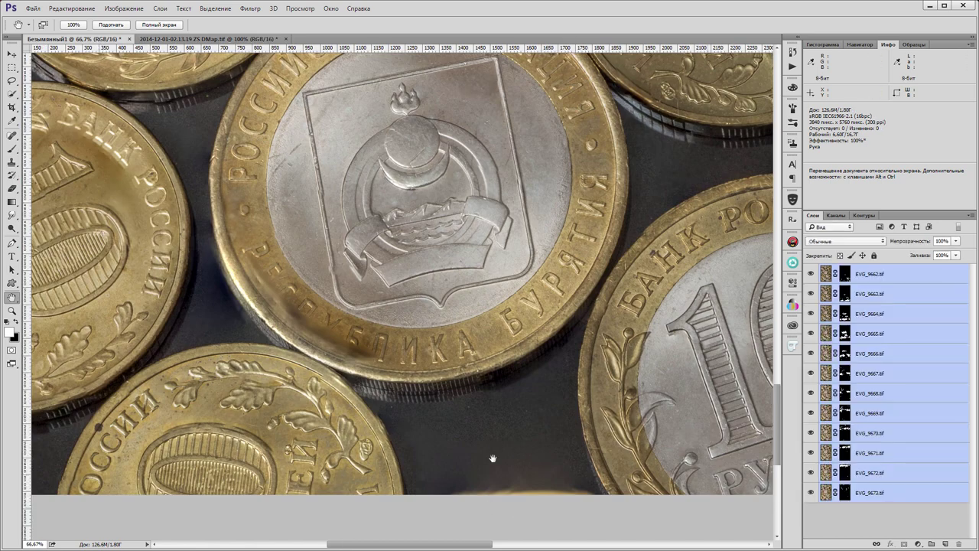
left_click(207, 40)
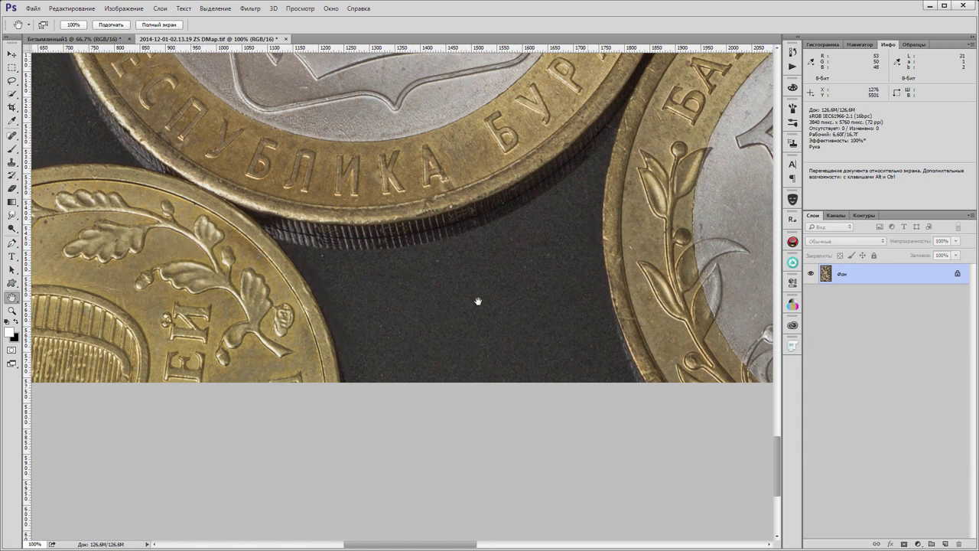
mouse_move(683, 351)
left_mouse_down()
mouse_move(392, 338)
mouse_move(617, 351)
left_mouse_up()
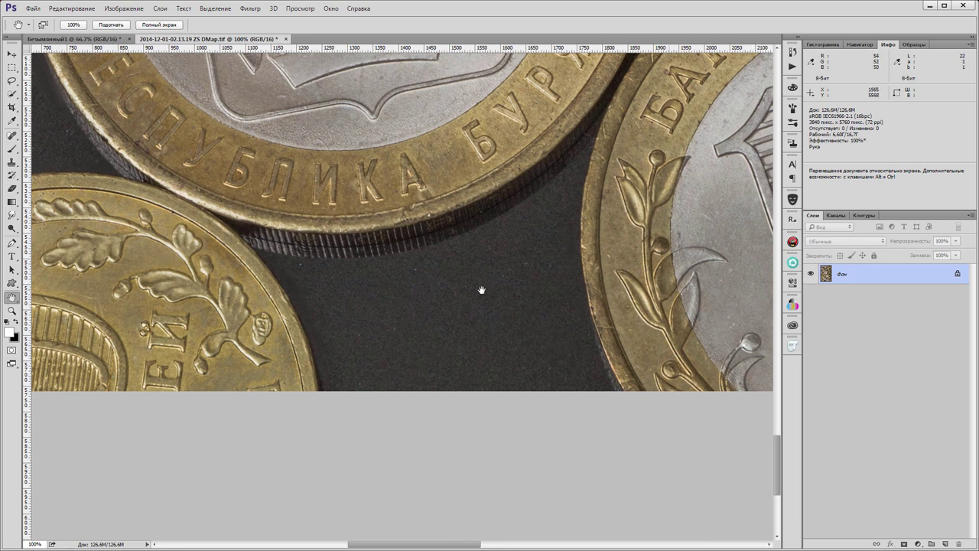
left_click_drag(470, 260, 444, 480)
left_click_drag(650, 99, 416, 466)
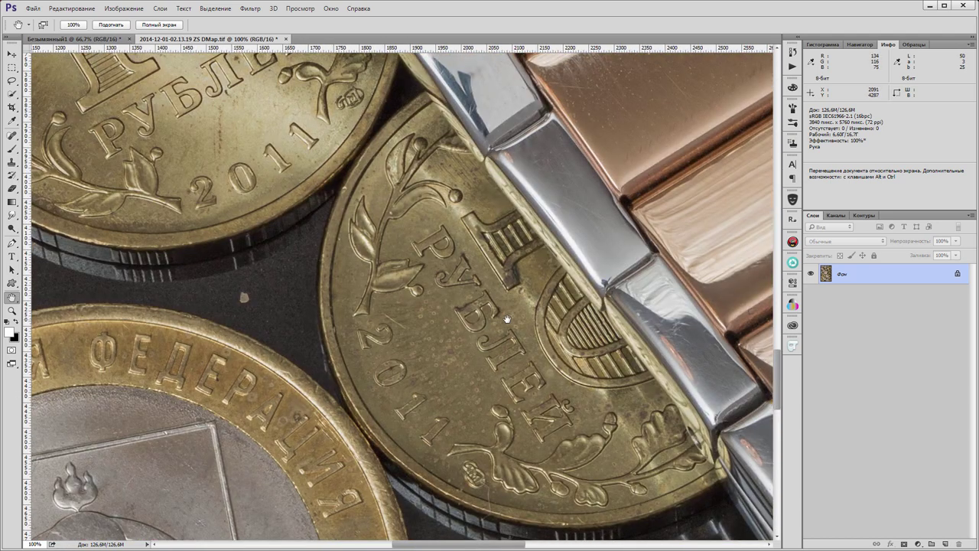